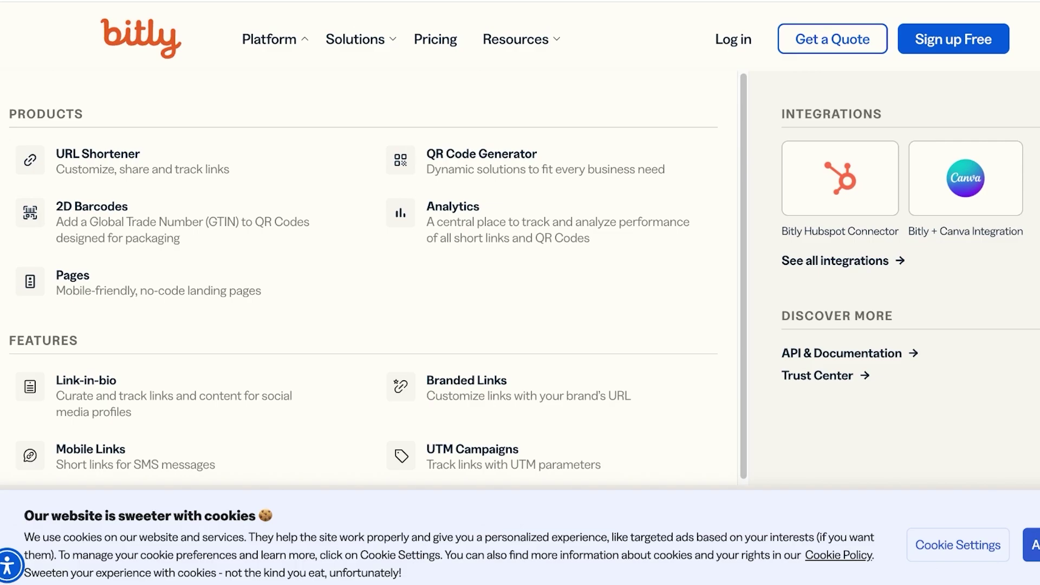
# Scroll through the Platform overview's Products and Features lists
pyautogui.scroll(-1, 178, 163)
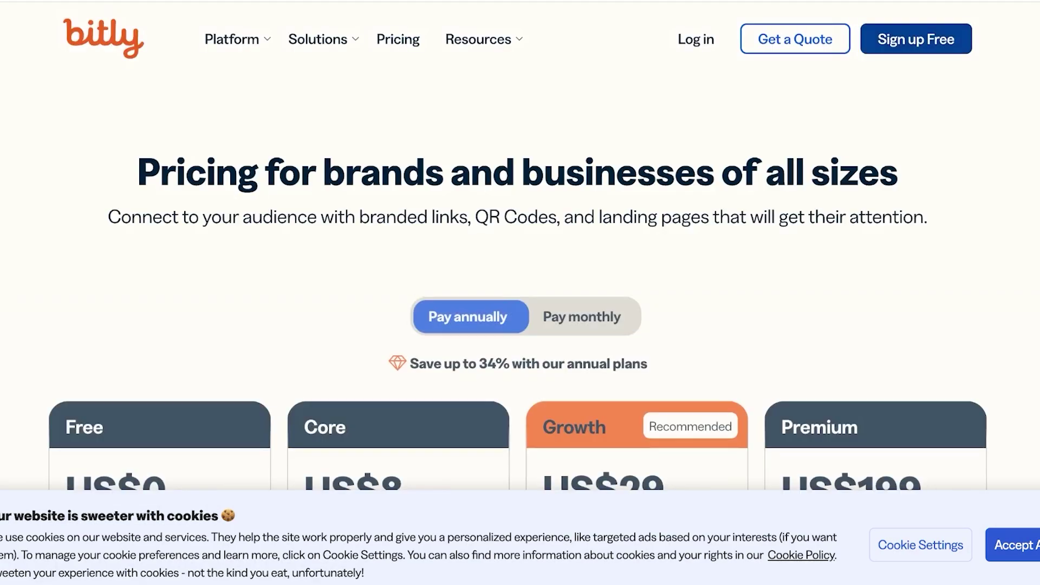
# Compare Pay monthly and Pay annually plan prices, then choose Get Started on the Free plan
pyautogui.scroll(-3, 520, 292)
pyautogui.click(581, 130)
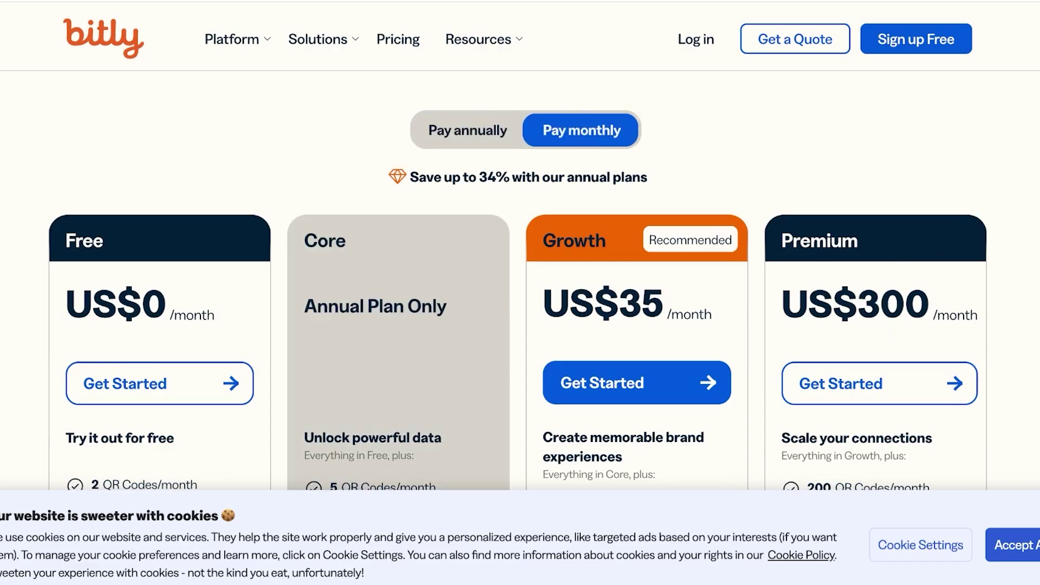
pyautogui.click(467, 130)
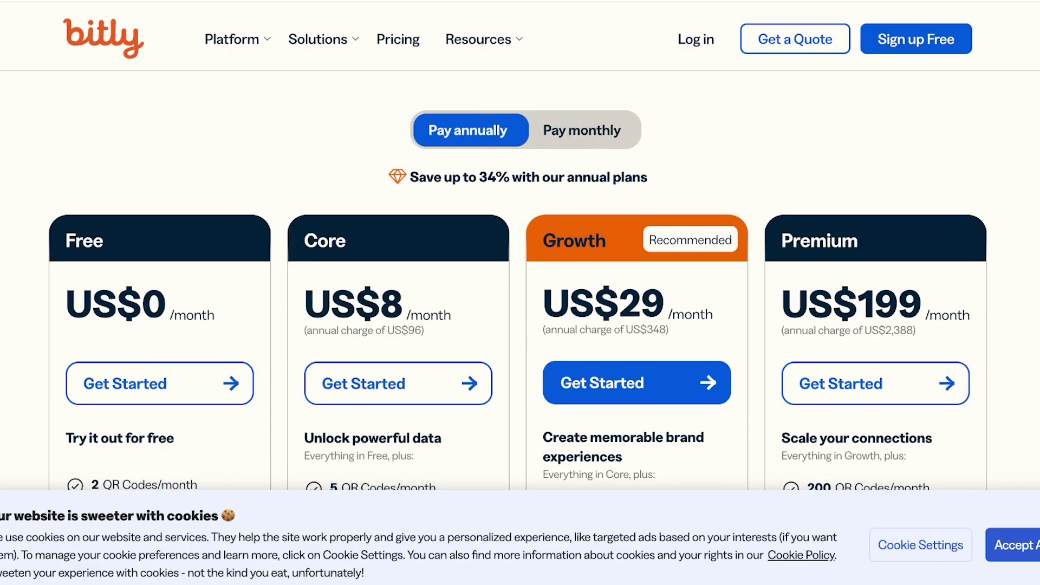
pyautogui.scroll(-3, 162, 200)
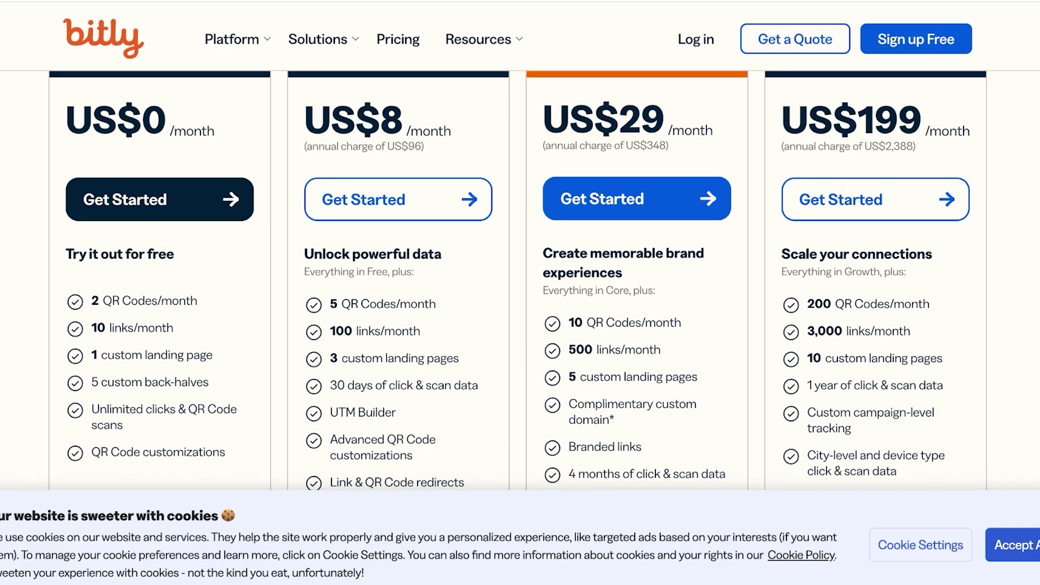
pyautogui.scroll(3, 160, 200)
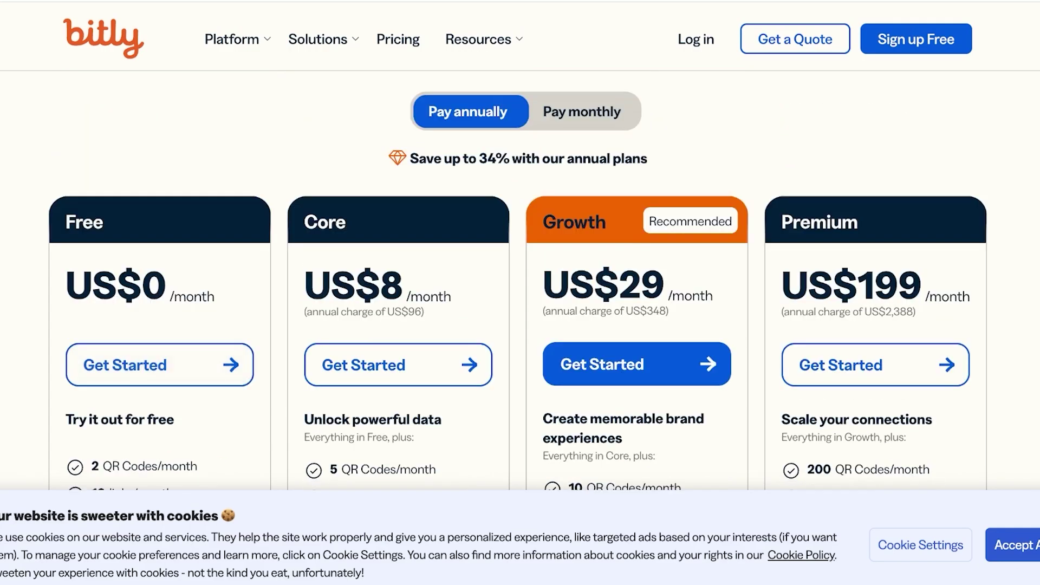
pyautogui.scroll(-1, 160, 318)
pyautogui.click(160, 318)
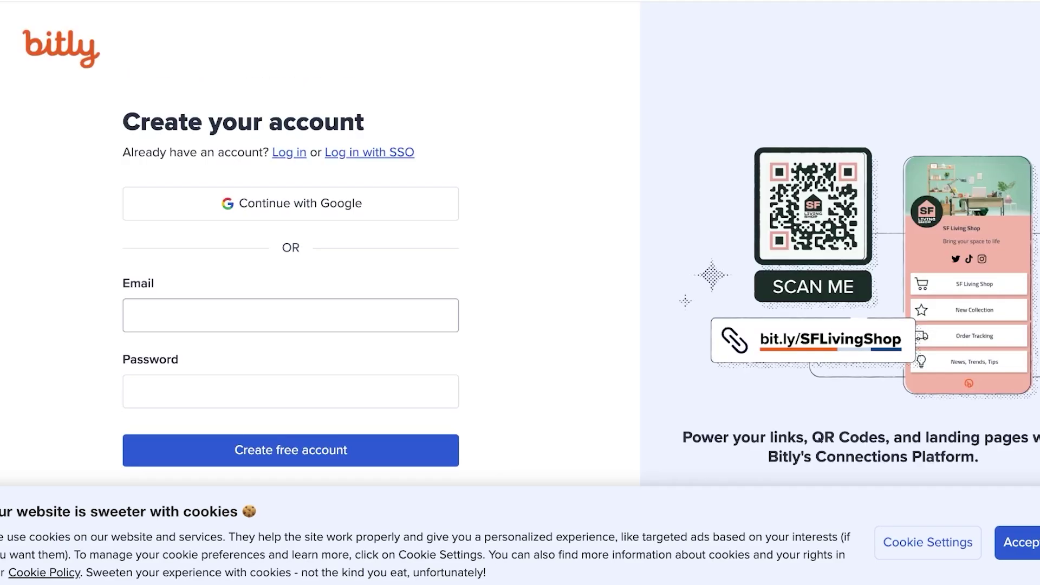
# Enter the account email and password and submit the signup form
pyautogui.click(160, 316)
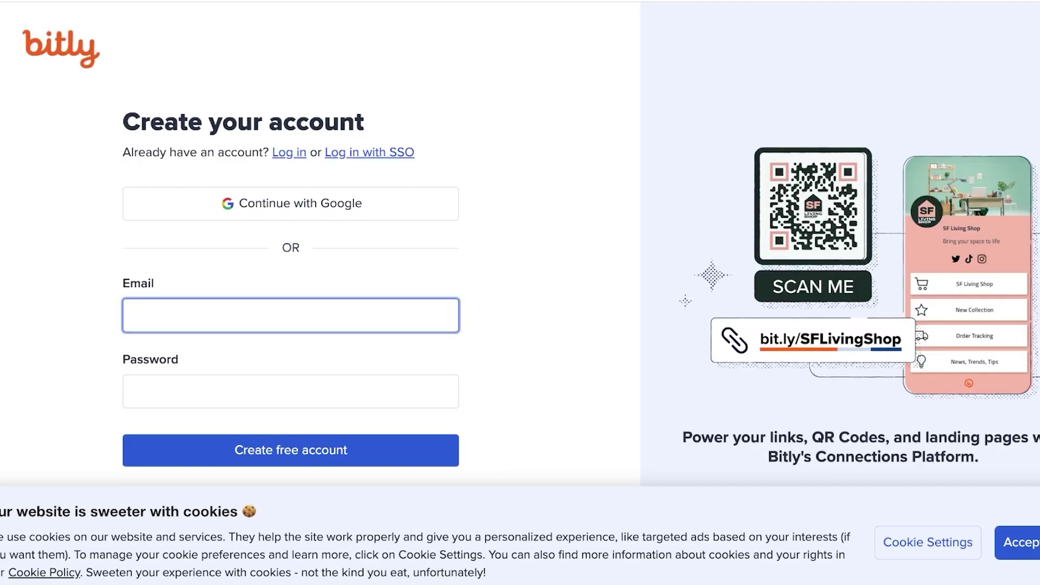
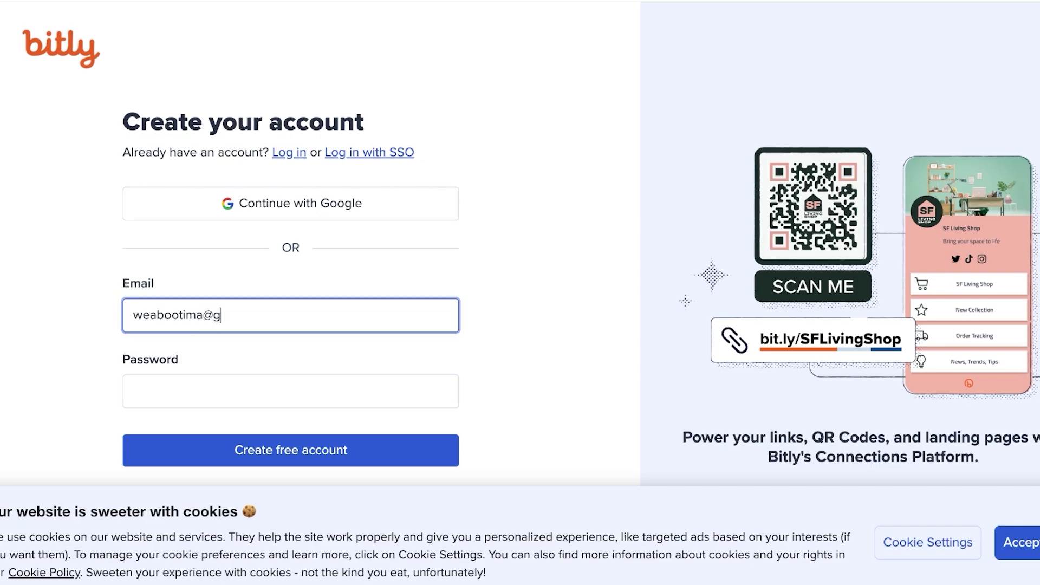
pyautogui.click(130, 391)
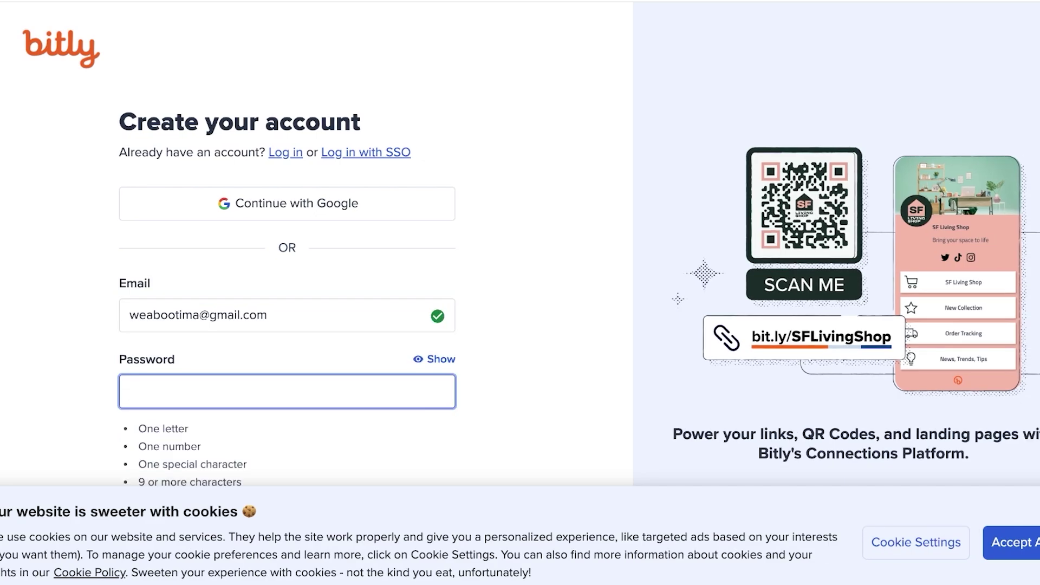
pyautogui.write('•••••••••')
pyautogui.press('Return')
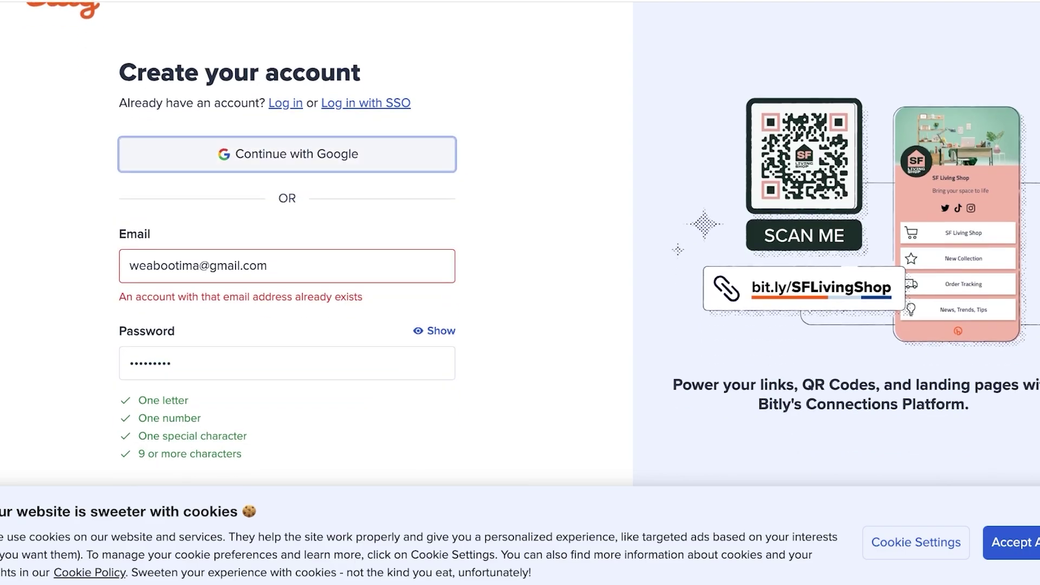
# Sign in with Google instead, choosing the first account and confirming
pyautogui.press('Return')
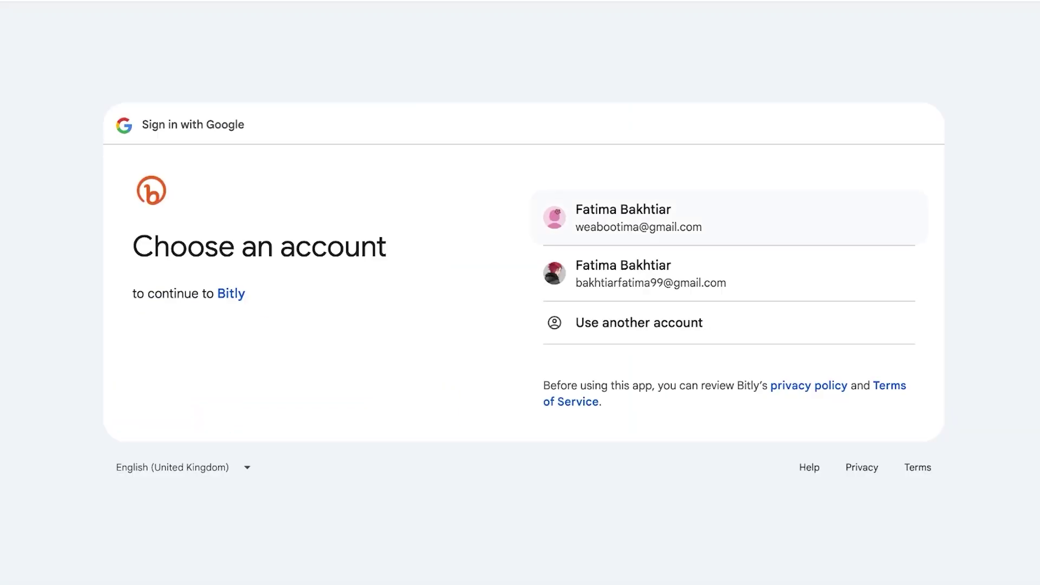
pyautogui.press('Return')
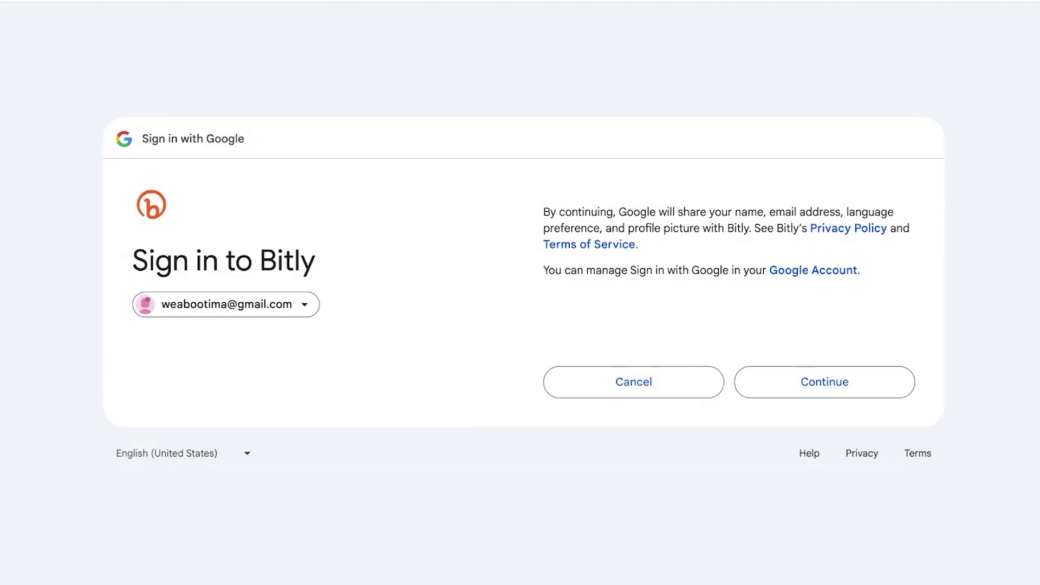
pyautogui.press('Return')
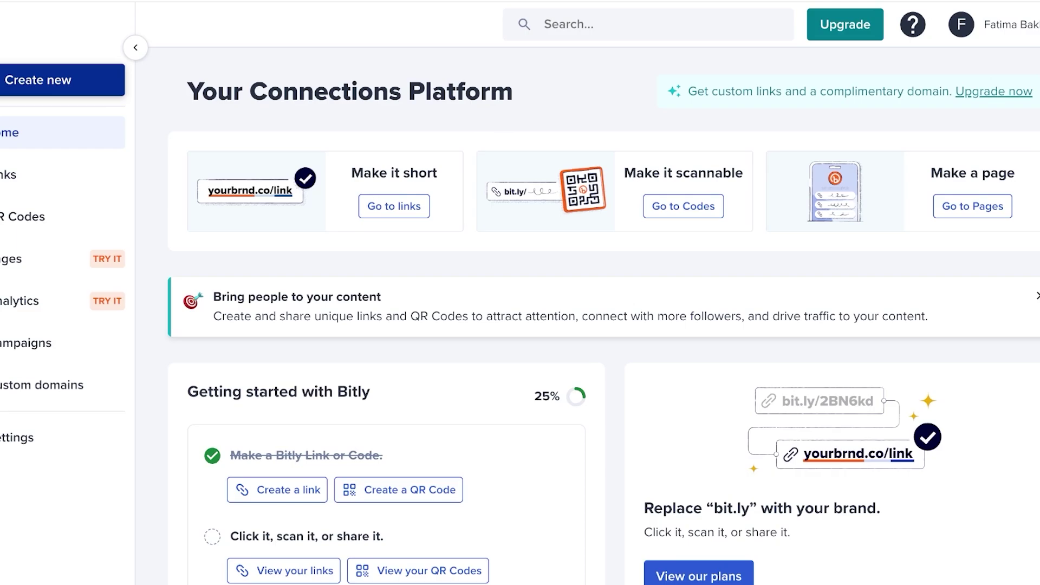
# View the signed-in account's details menu and close it again
pyautogui.click(967, 24)
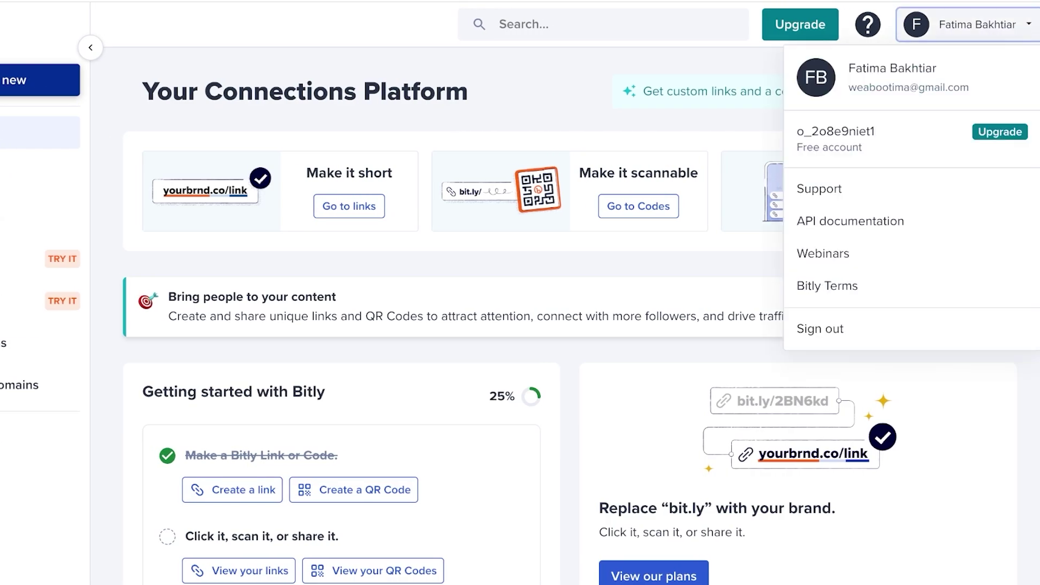
pyautogui.press('Escape')
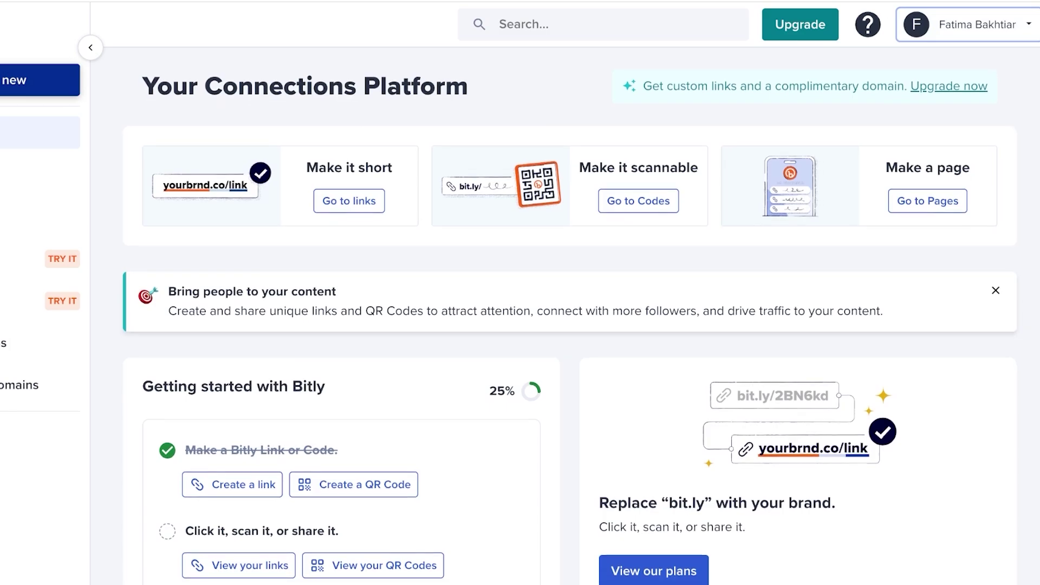
pyautogui.scroll(-5, 569, 315)
pyautogui.scroll(6, 570, 316)
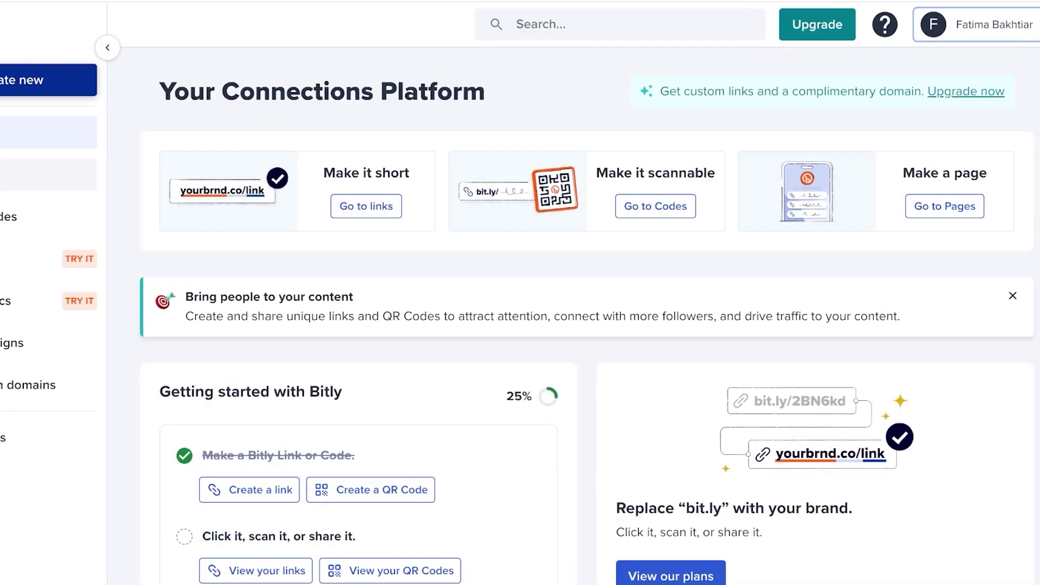
# On the Links page, select the Differences in DSM link and view its actions
pyautogui.click(54, 175)
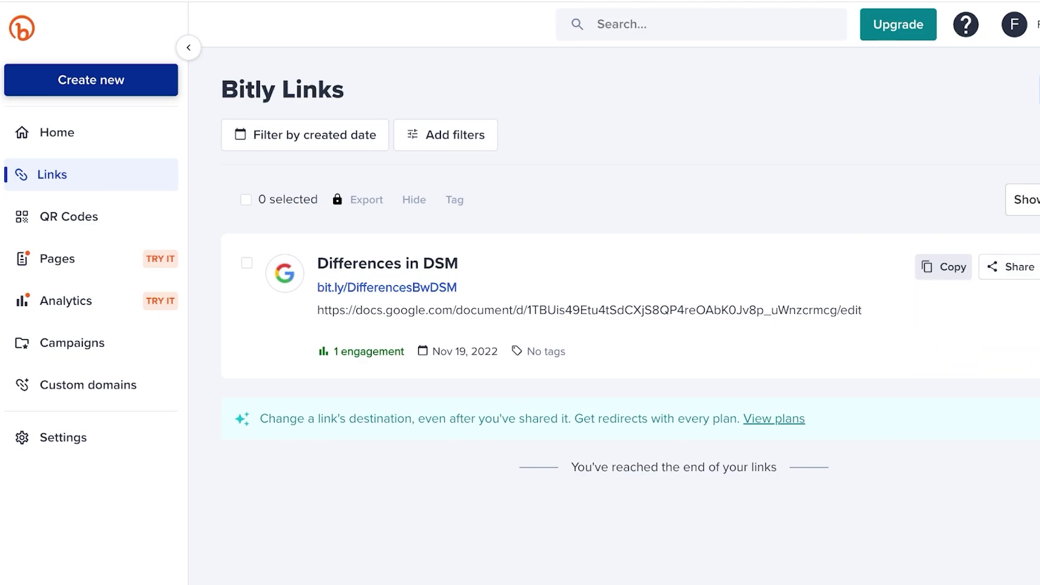
pyautogui.moveTo(964, 305)
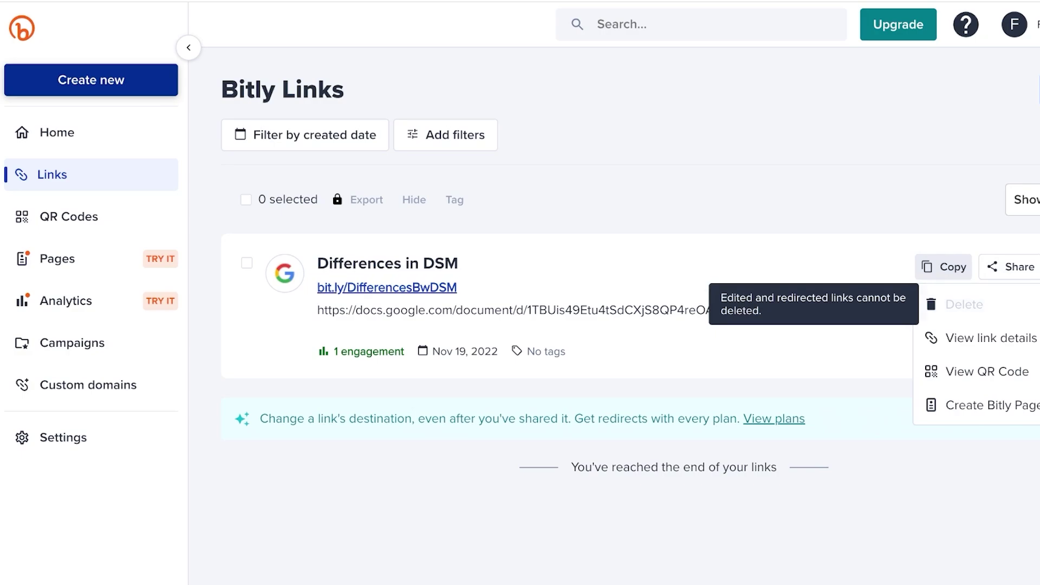
pyautogui.press('Escape')
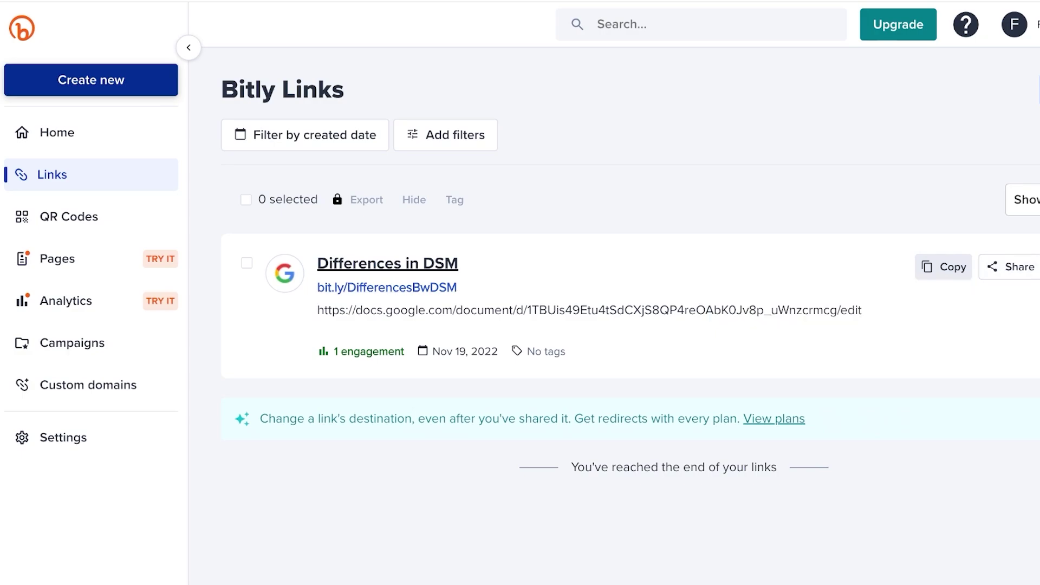
pyautogui.click(247, 262)
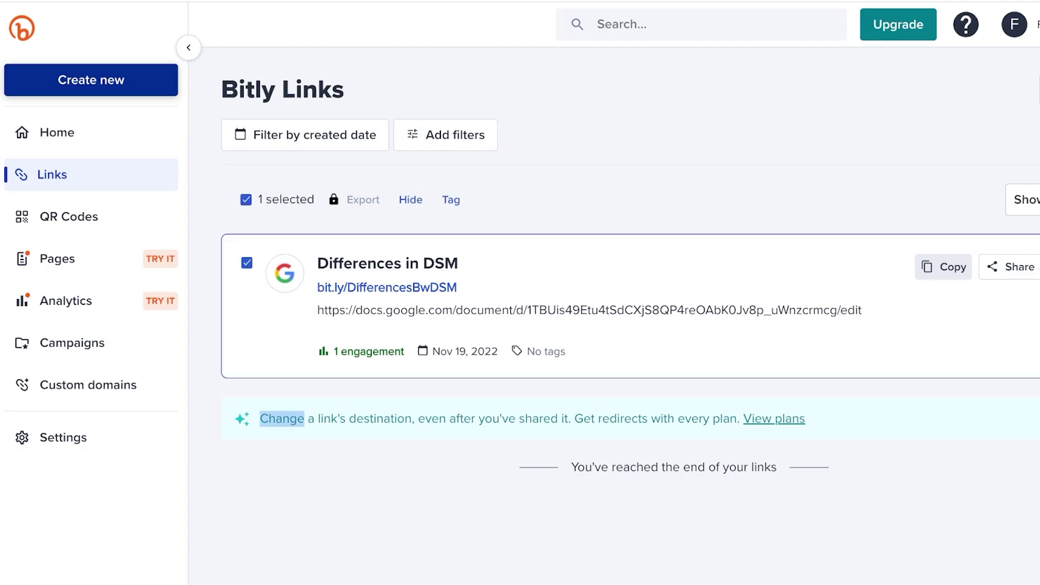
pyautogui.click(1036, 266)
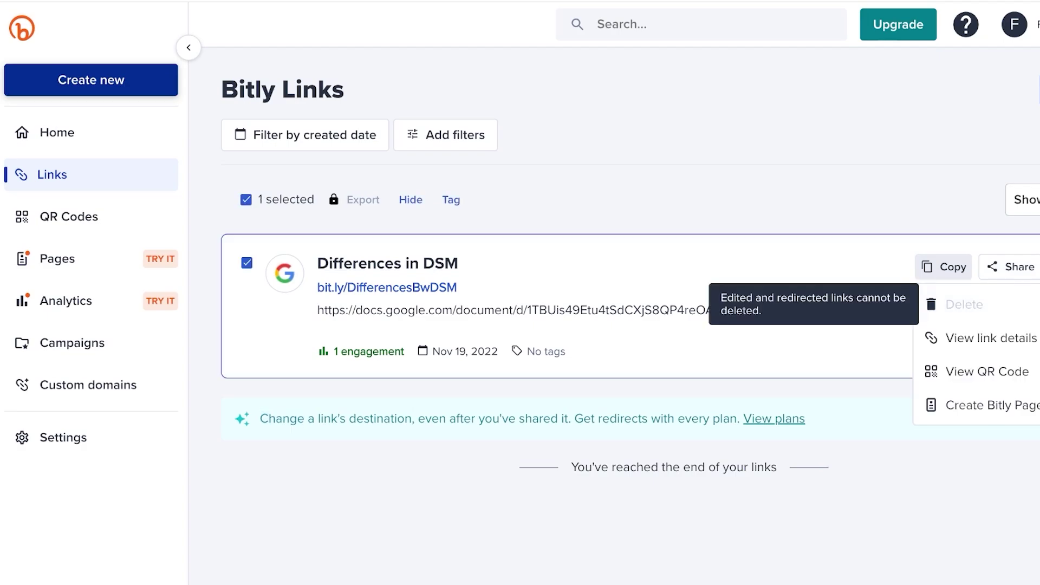
# Open the QR Codes list and check a QR code's extra options
pyautogui.click(987, 371)
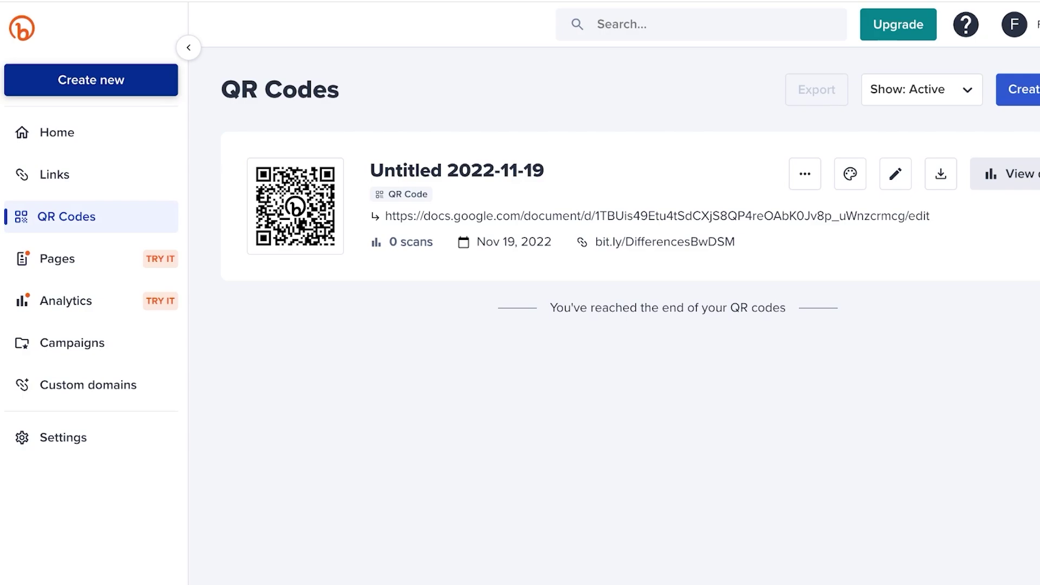
pyautogui.click(805, 173)
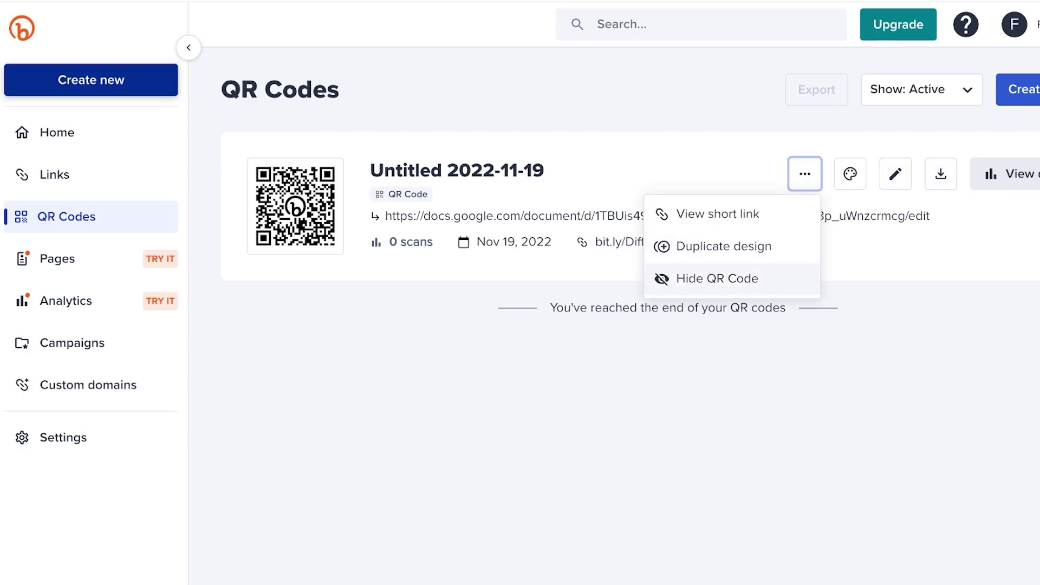
pyautogui.press('Escape')
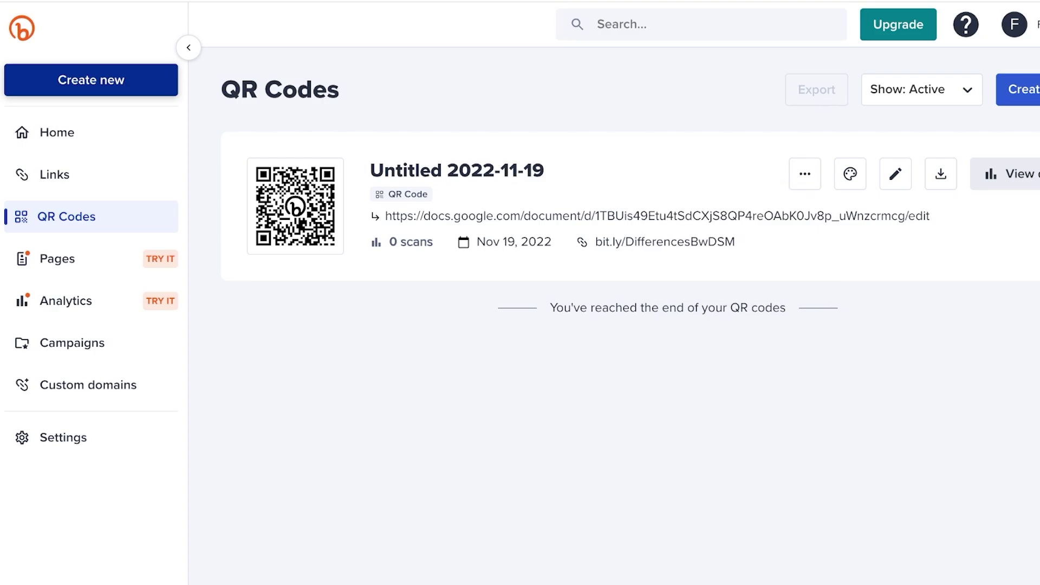
# Visit Pages, the sample Analytics dashboard, Campaigns and Custom domains in turn
pyautogui.click(55, 258)
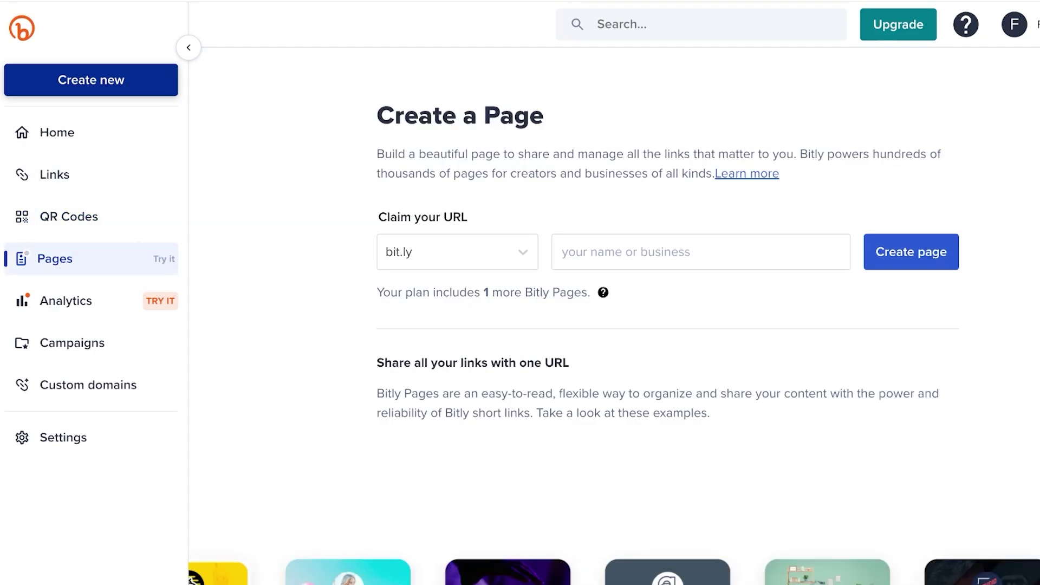
pyautogui.scroll(-7, 613, 325)
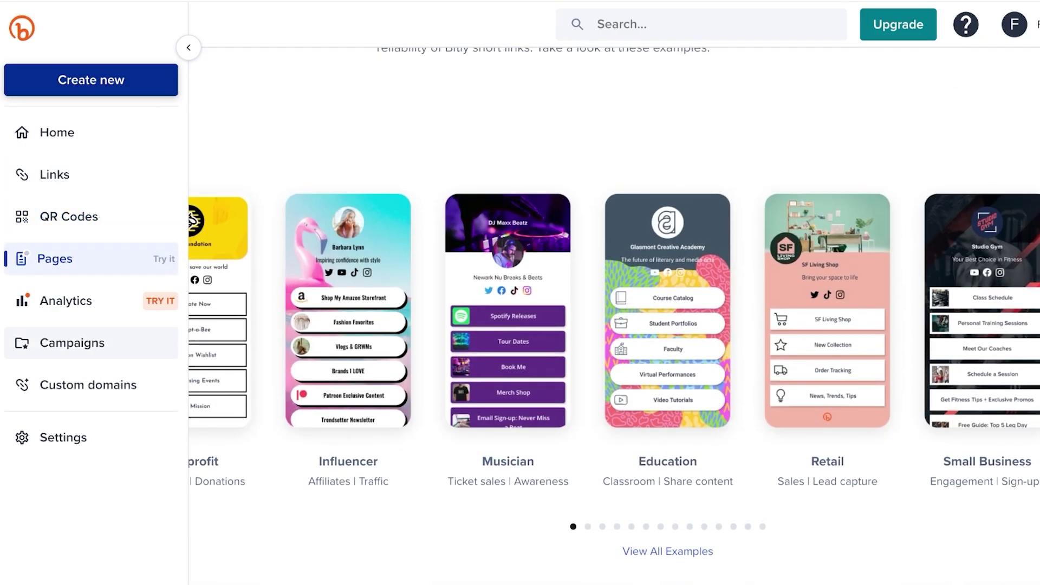
pyautogui.click(63, 301)
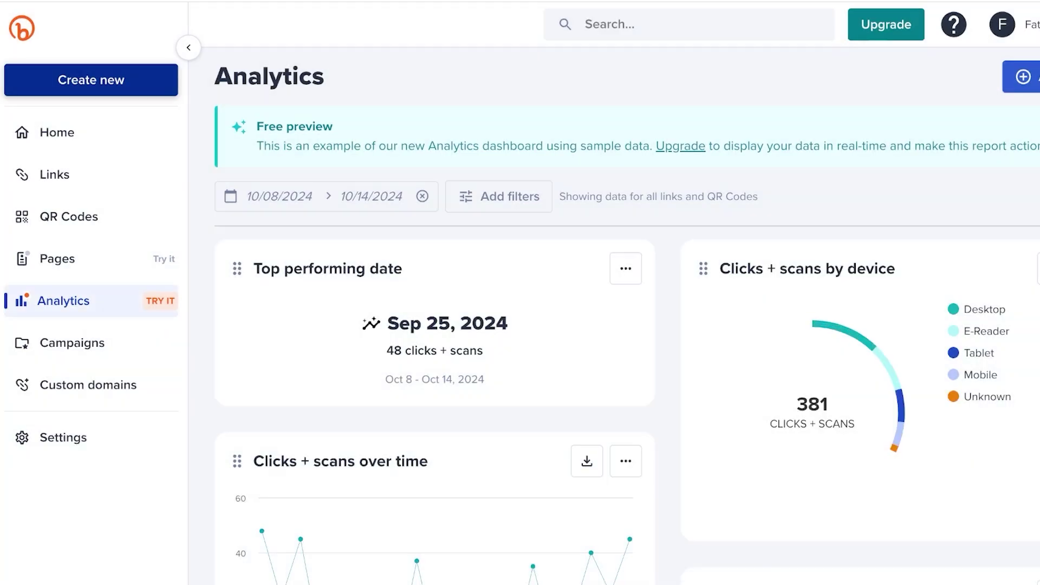
pyautogui.click(72, 343)
pyautogui.click(86, 384)
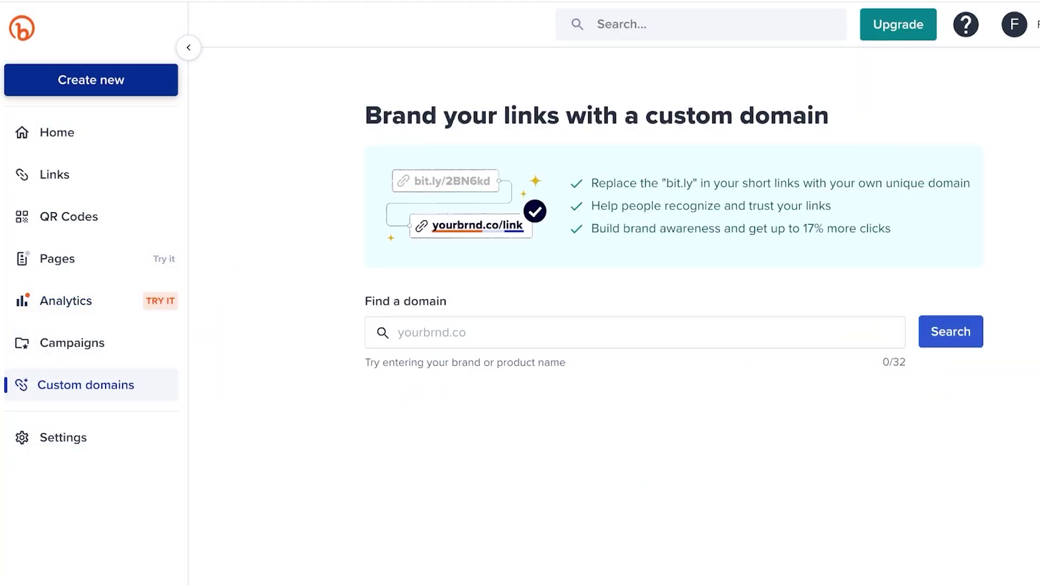
pyautogui.click(53, 175)
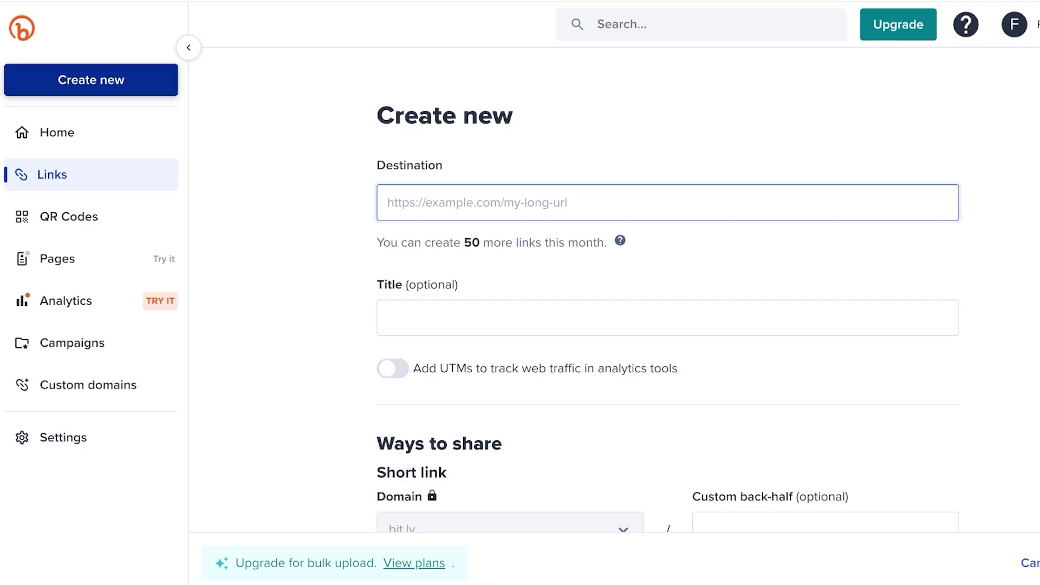
pyautogui.hotkey('ctrl', 't')
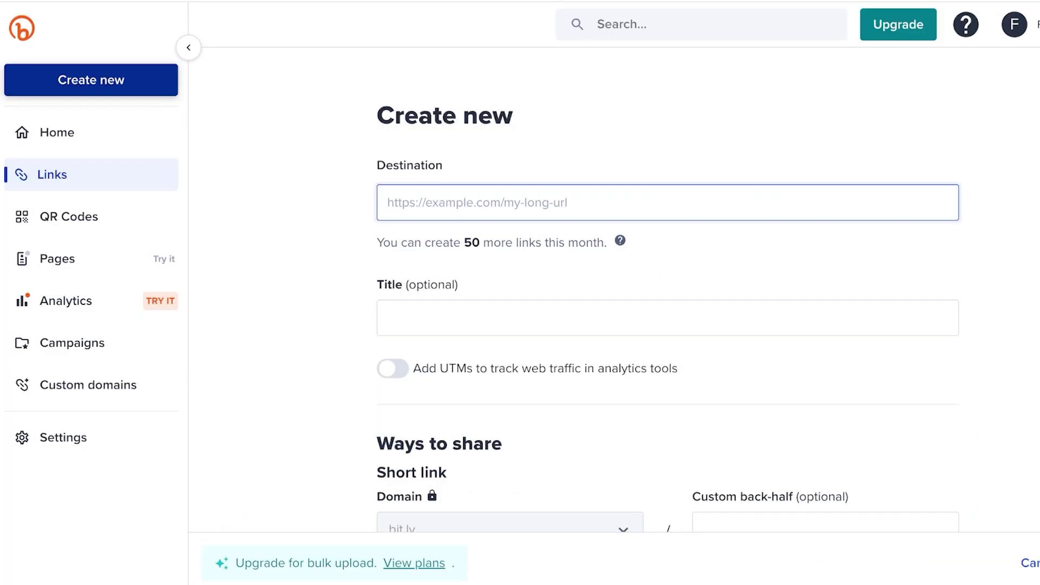
pyautogui.write('https://pk.khaadi.com/')
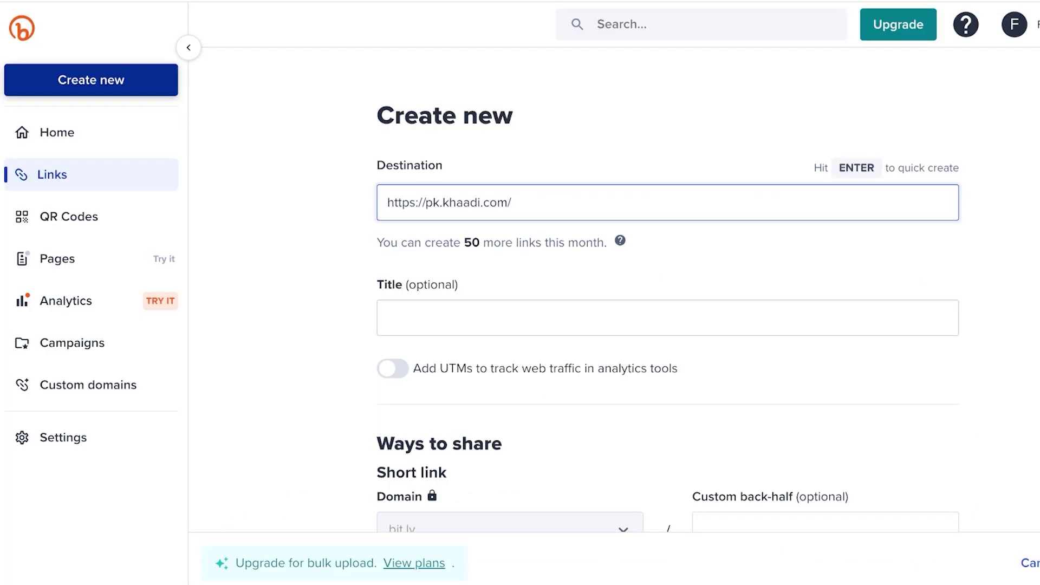
# Title the link 'The biggest summer sale'
pyautogui.click(668, 318)
pyautogui.write('T')
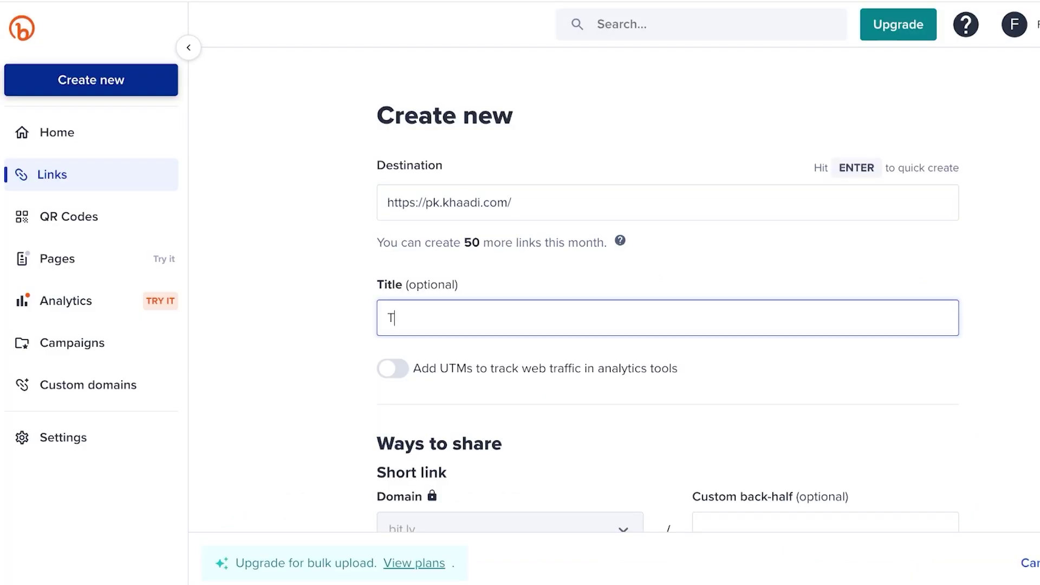
pyautogui.press('BackSpace')
pyautogui.write('A')
pyautogui.press('BackSpace')
pyautogui.write('D')
pyautogui.press('BackSpace')
pyautogui.write('The')
pyautogui.press('BackSpace')
pyautogui.write('e biggest summer sale')
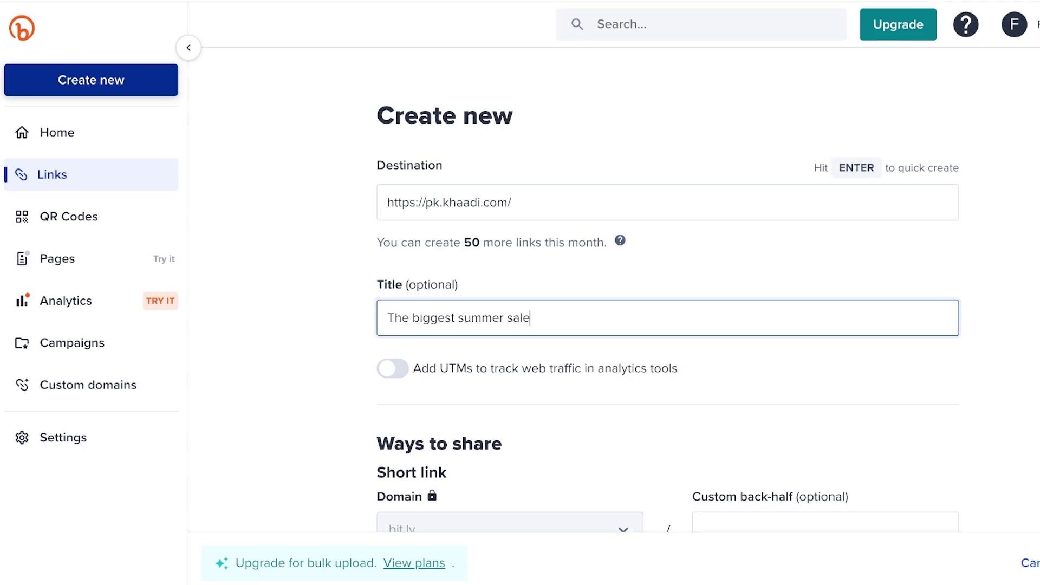
# Review the link form, create the link, and dismiss the link-ready popup
pyautogui.scroll(-5, 669, 290)
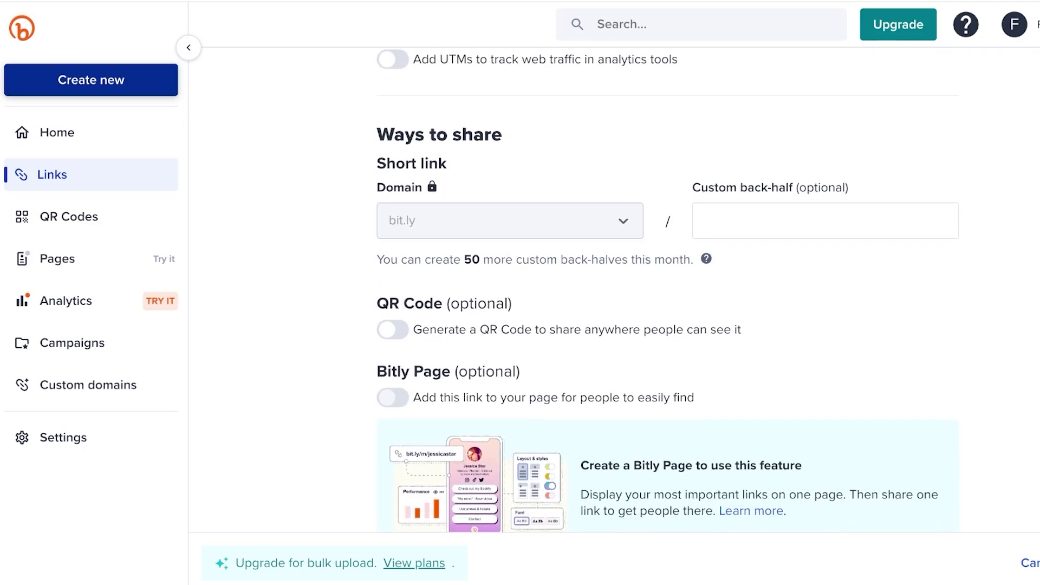
pyautogui.scroll(1, 668, 290)
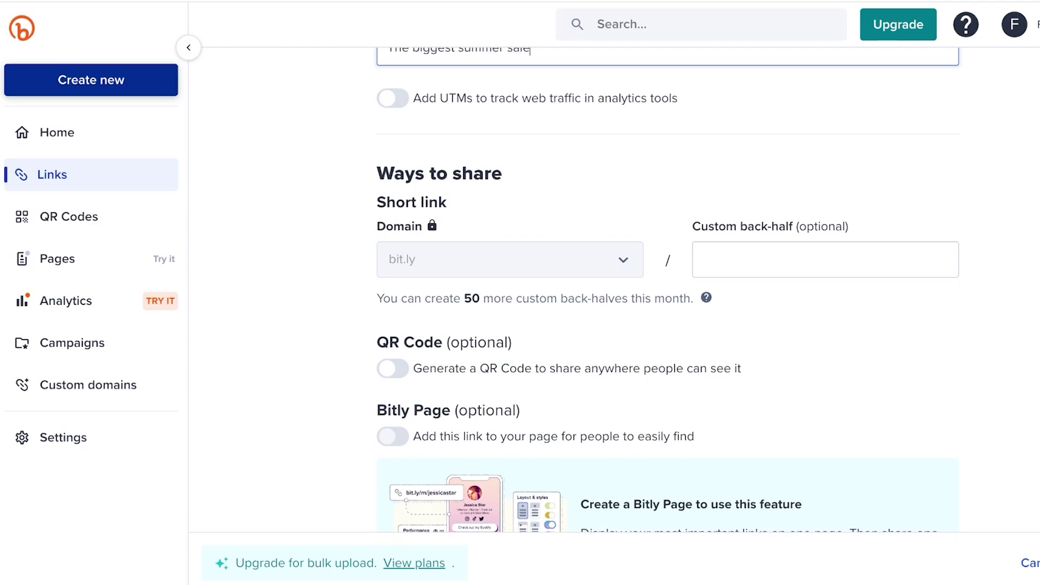
pyautogui.scroll(-2, 669, 290)
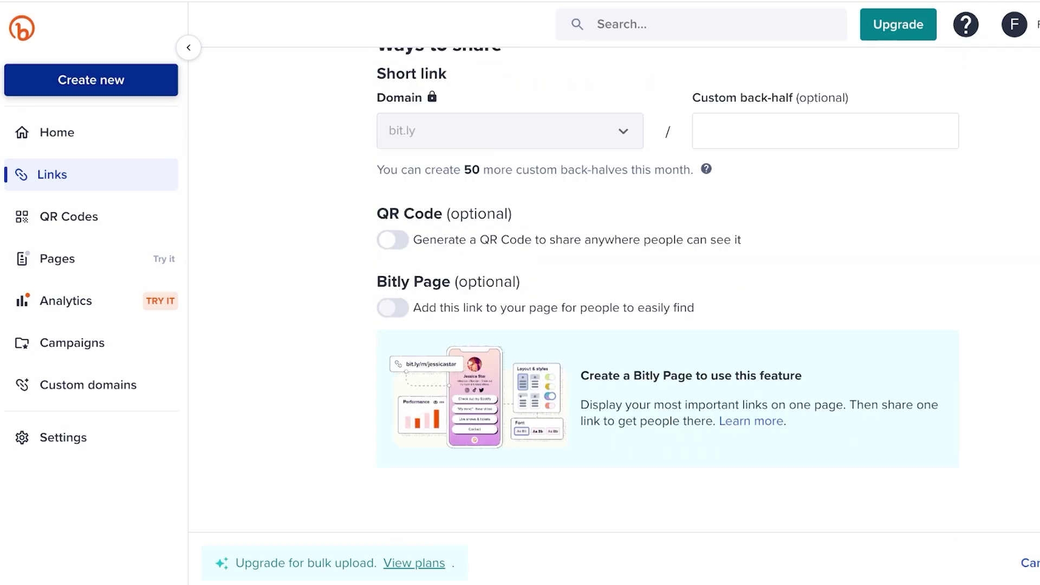
pyautogui.scroll(6, 668, 292)
pyautogui.scroll(-2, 668, 292)
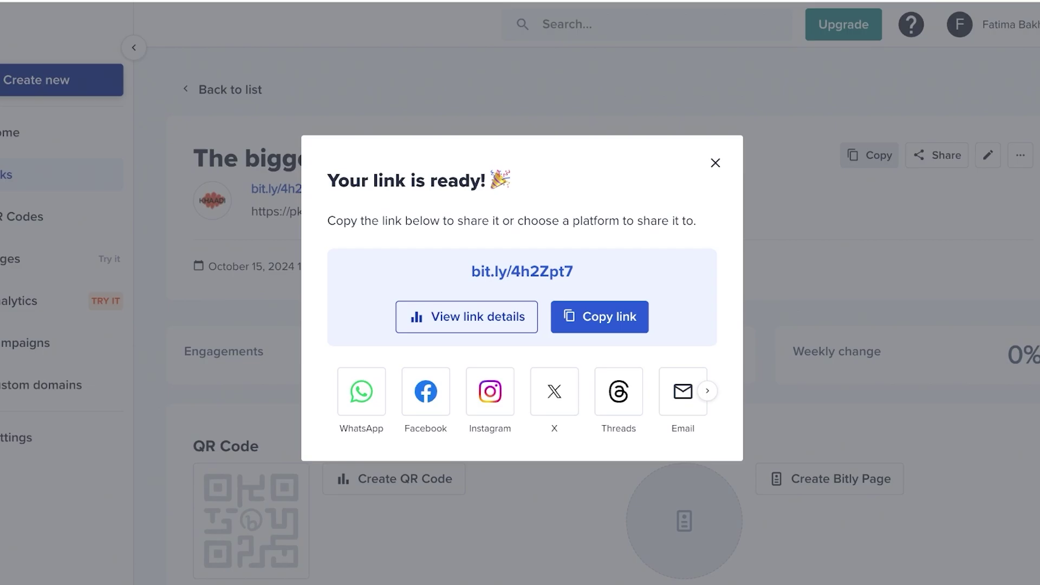
pyautogui.press('Escape')
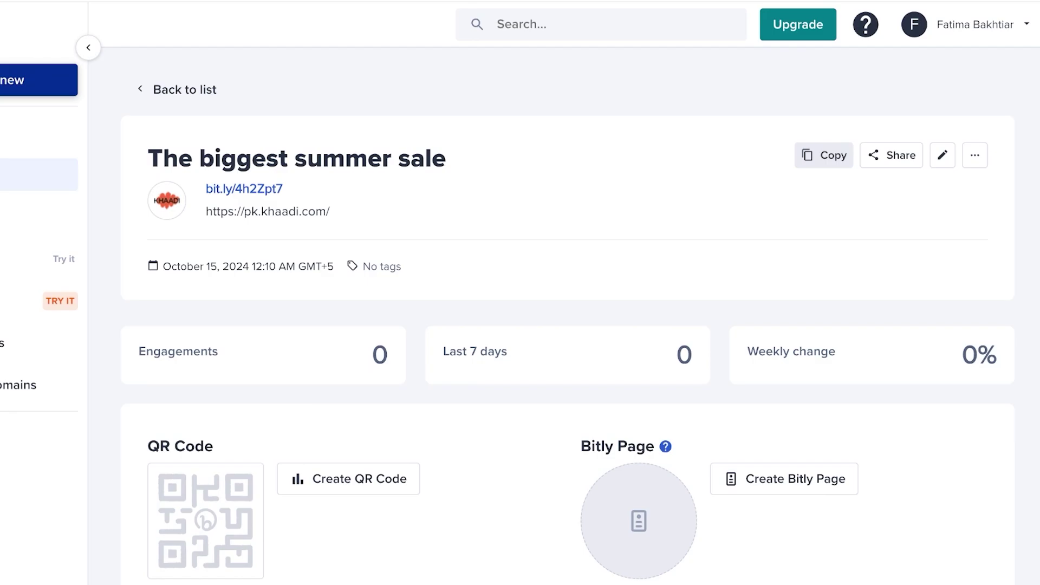
# Create a new QR code with khaadi.com as its destination
pyautogui.click(65, 216)
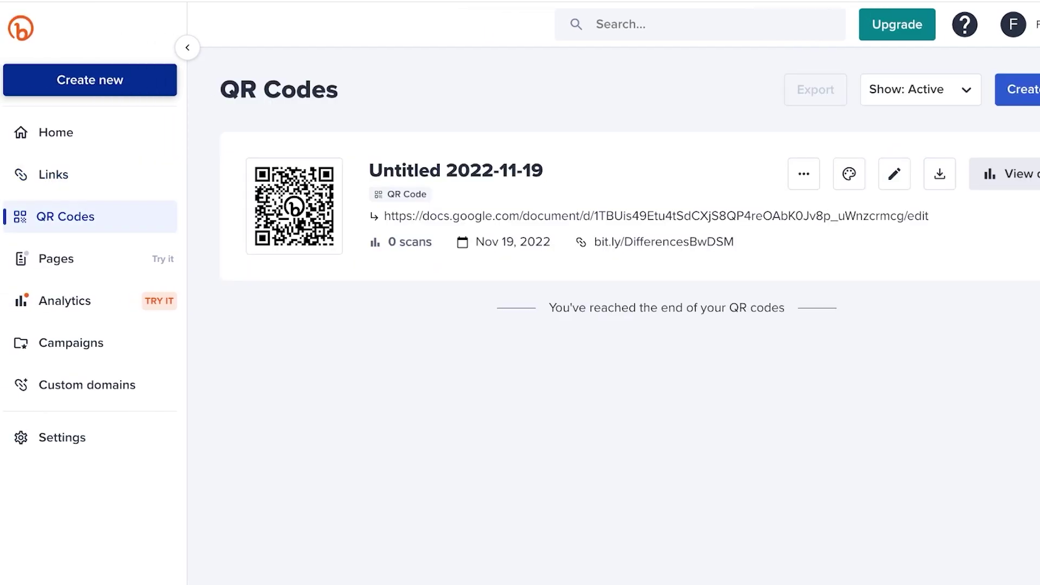
pyautogui.click(1017, 89)
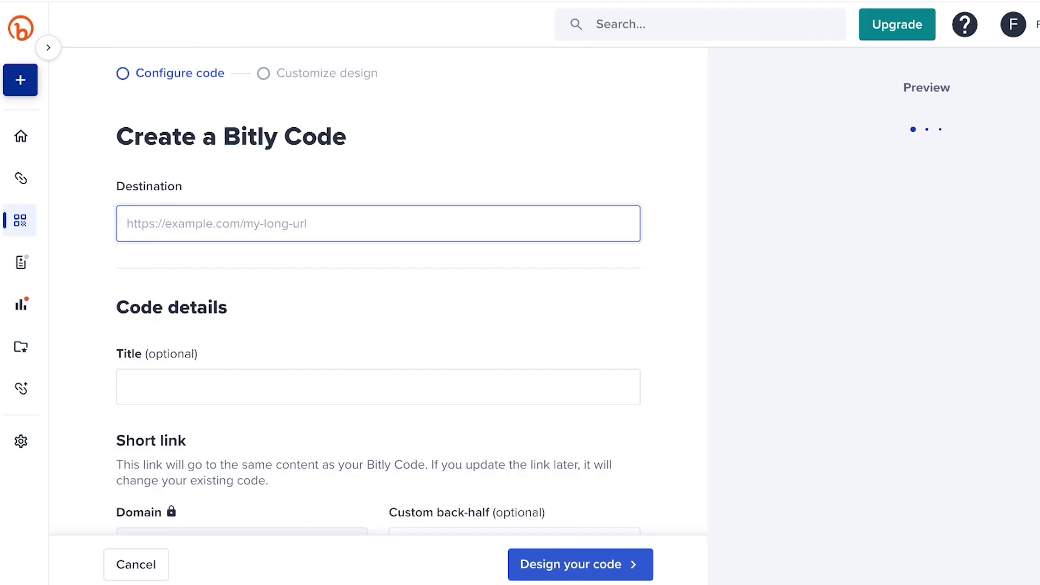
pyautogui.write('khaadi')
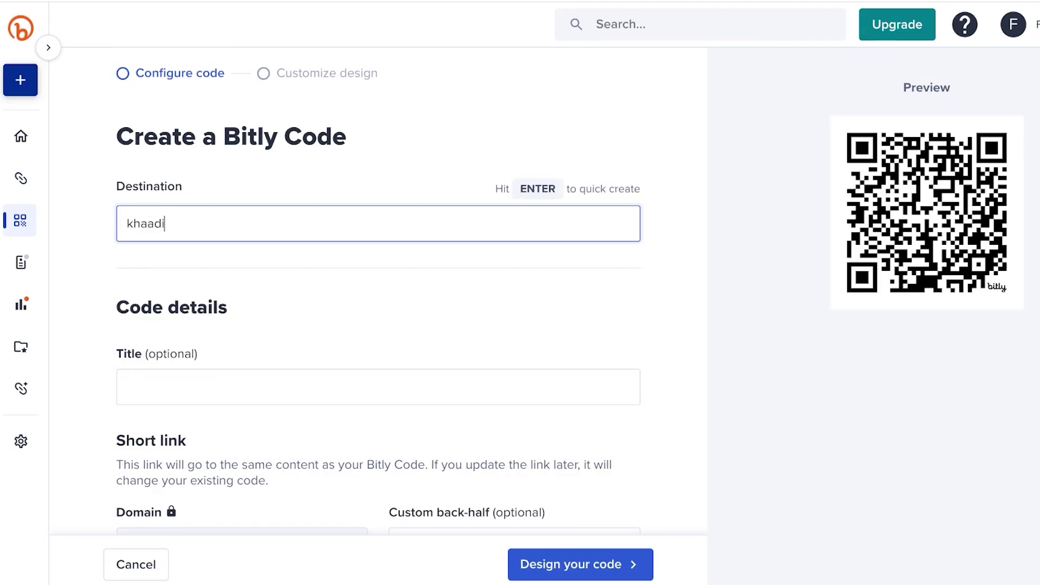
pyautogui.write('.com')
pyautogui.press('Return')
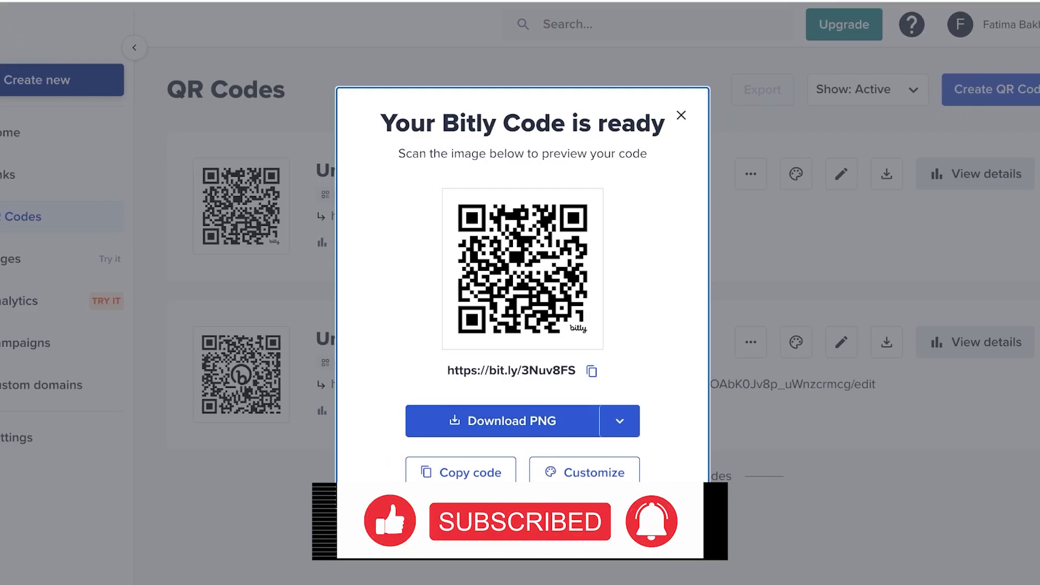
# Customize the QR code with the first dot pattern and the magenta colour preset
pyautogui.click(681, 115)
pyautogui.click(796, 174)
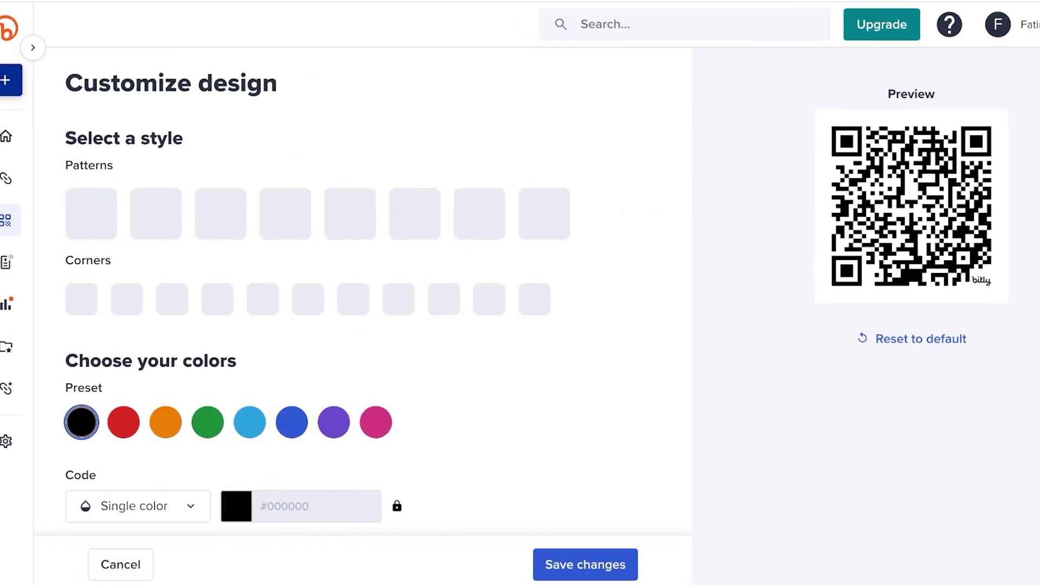
pyautogui.click(236, 212)
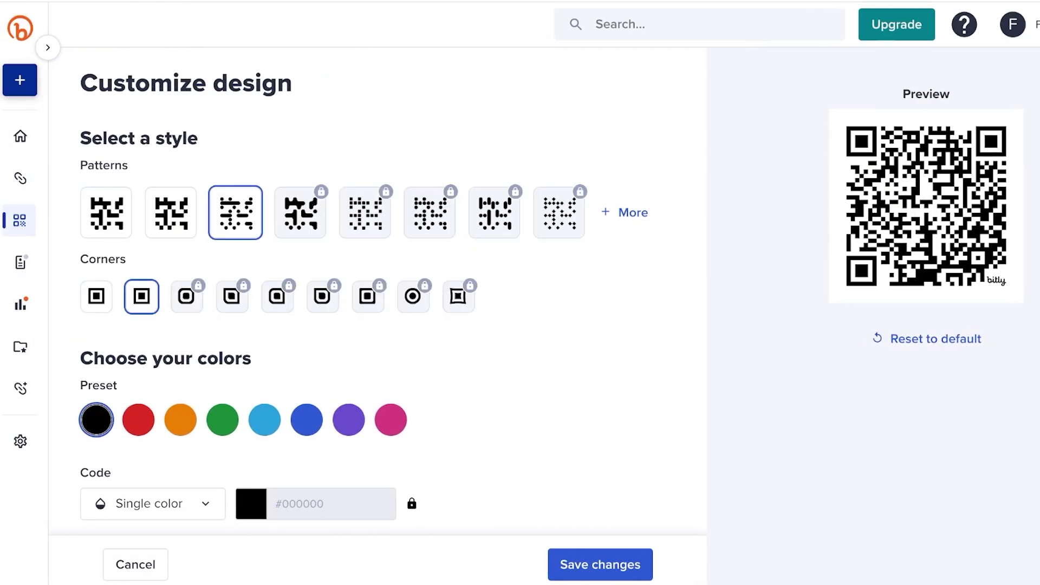
pyautogui.click(106, 212)
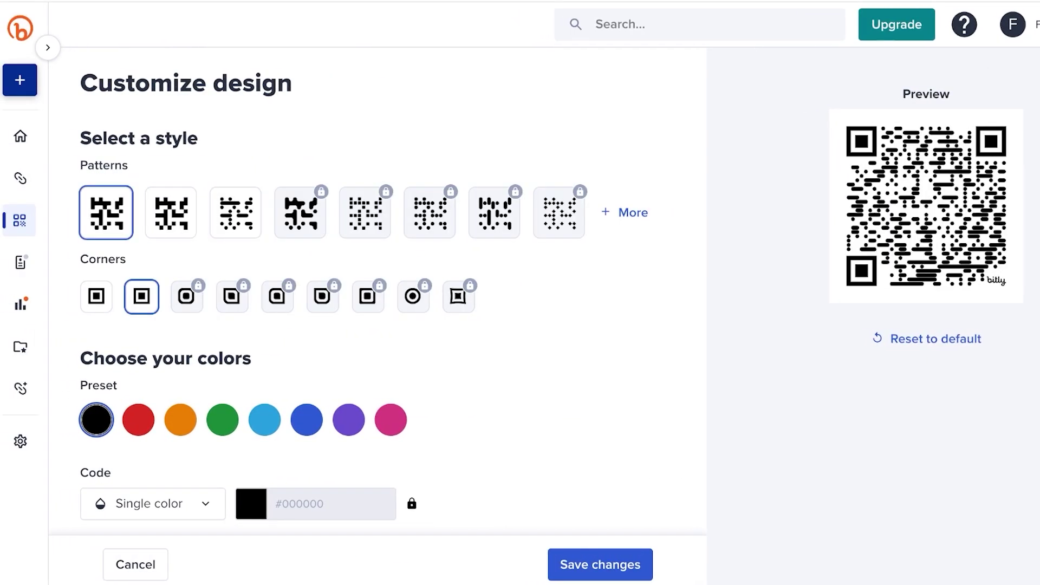
pyautogui.scroll(-3, 379, 325)
pyautogui.click(391, 263)
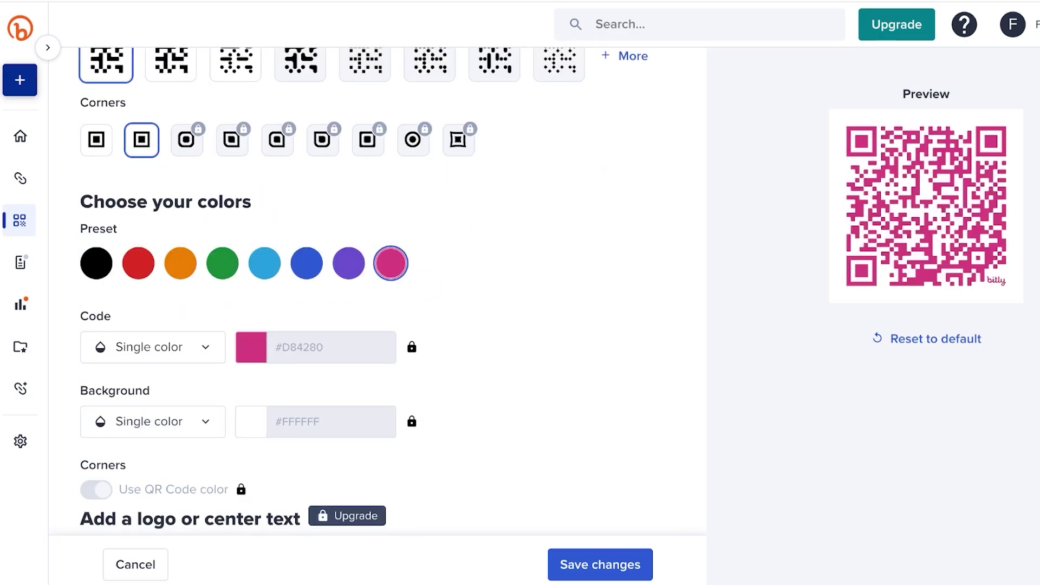
# Check the QR code's Background colour options, then move on to Pages
pyautogui.scroll(-3, 152, 258)
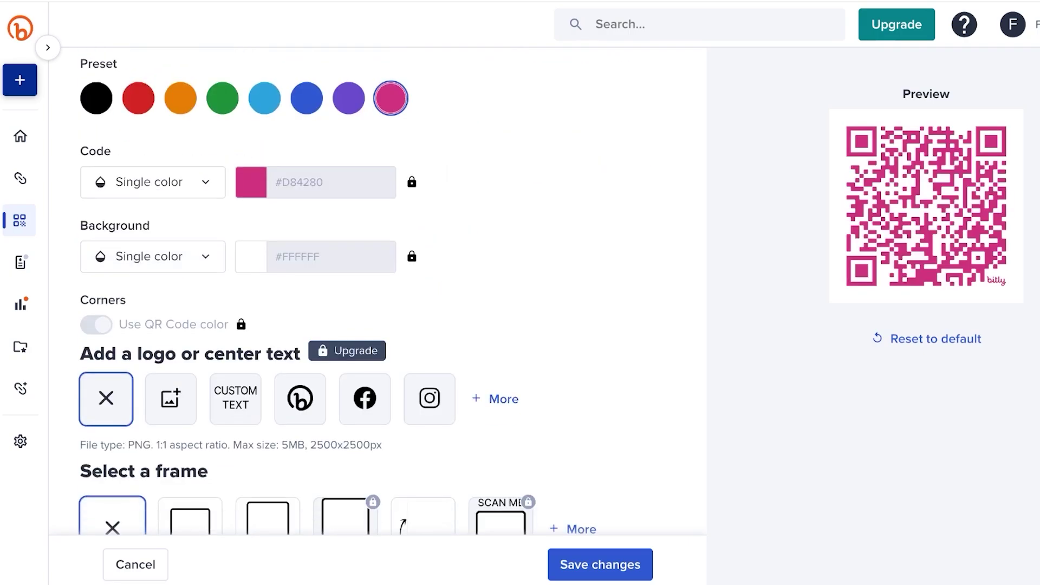
pyautogui.click(153, 256)
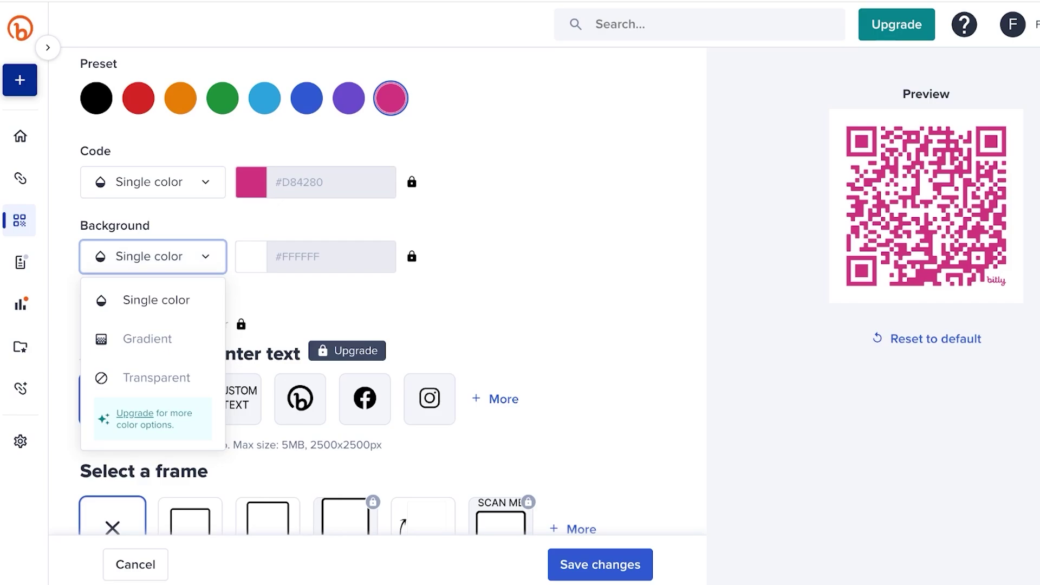
pyautogui.scroll(-3, 153, 256)
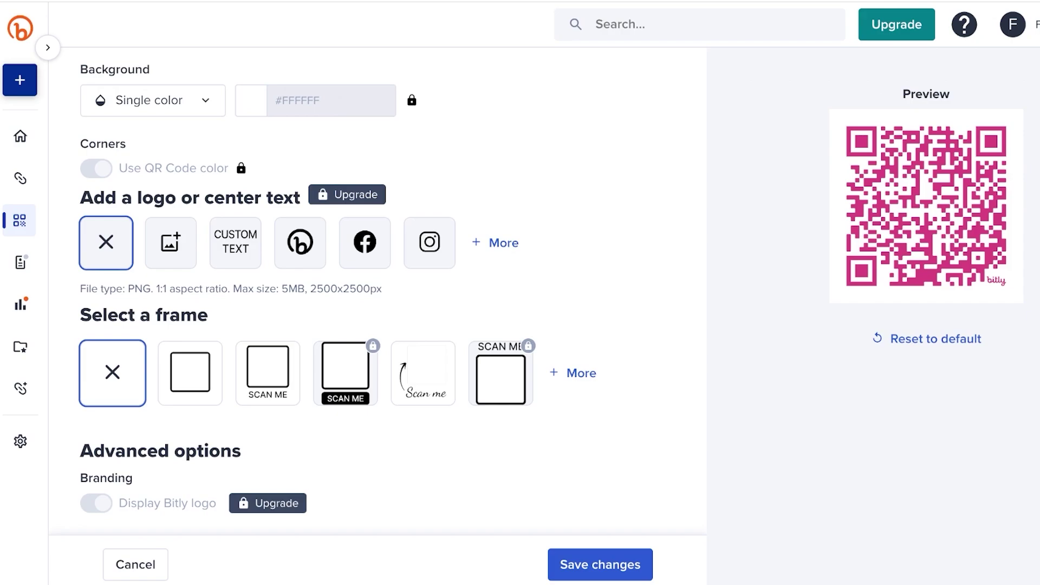
pyautogui.scroll(-2, 337, 283)
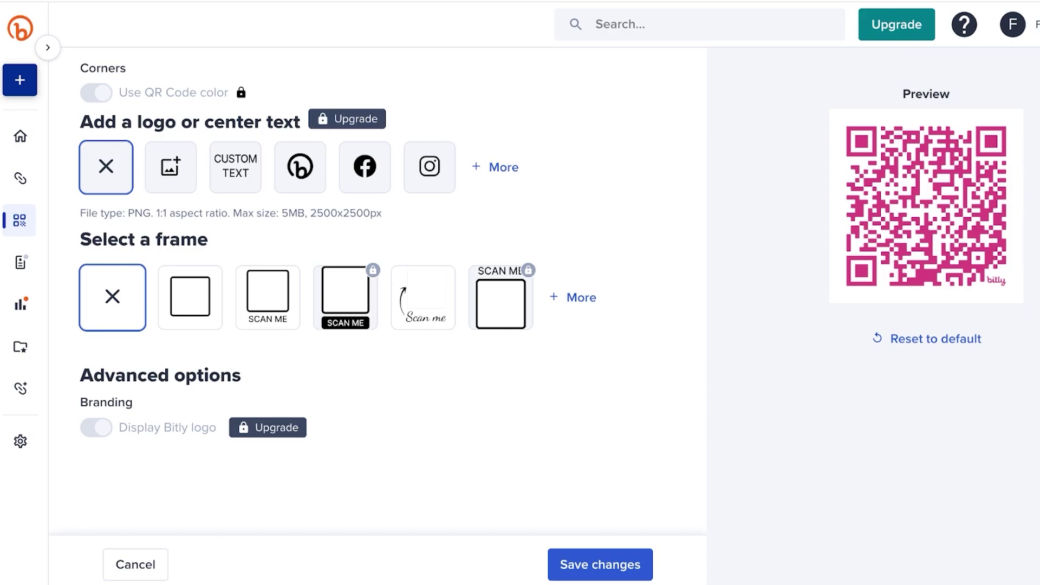
pyautogui.click(20, 263)
# Try claiming the page URL back-half 'spencer', which is already taken
pyautogui.click(698, 252)
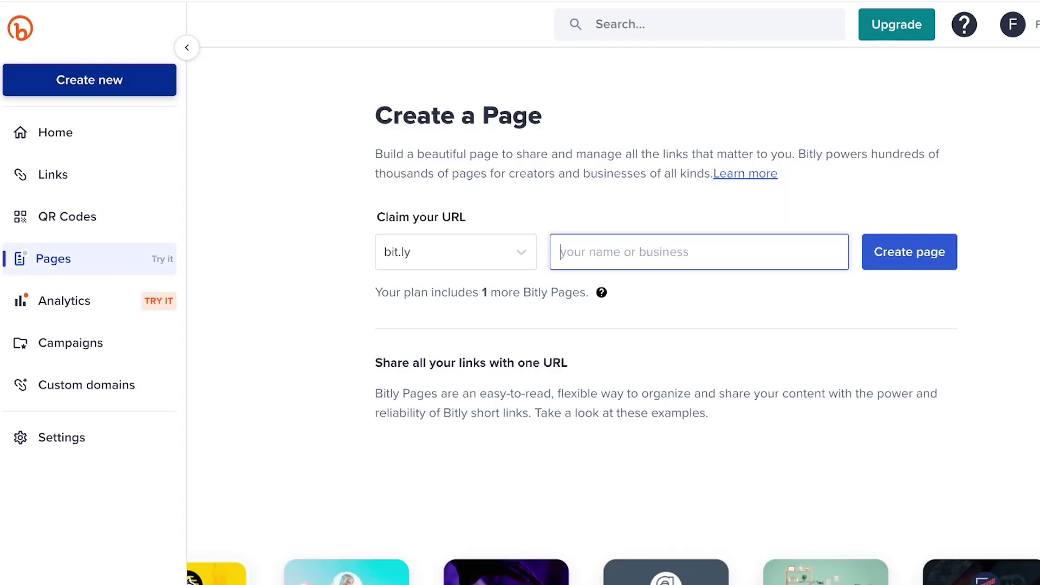
pyautogui.write('f')
pyautogui.press('BackSpace')
pyautogui.write('spencer')
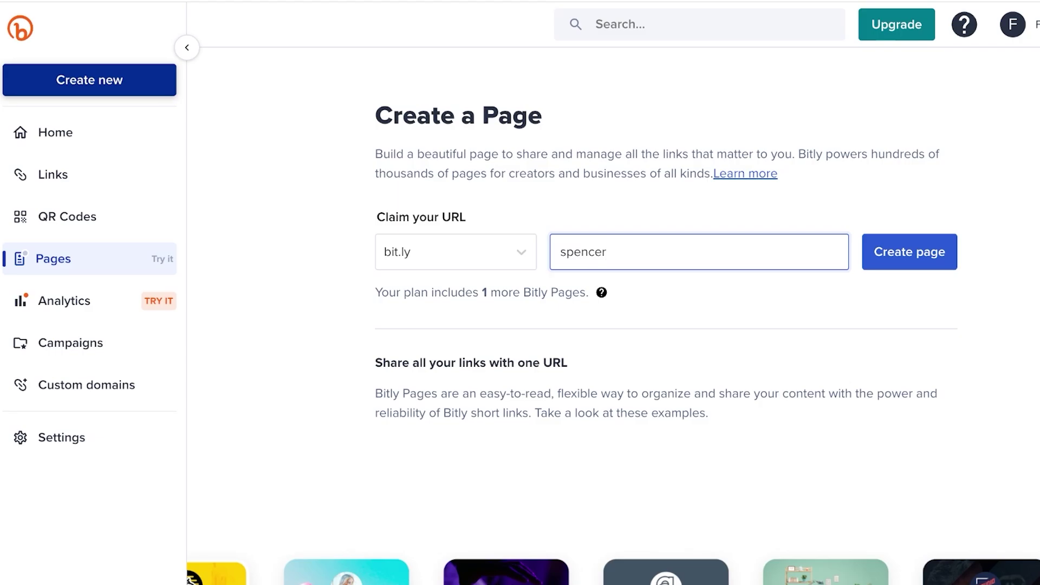
pyautogui.press('Return')
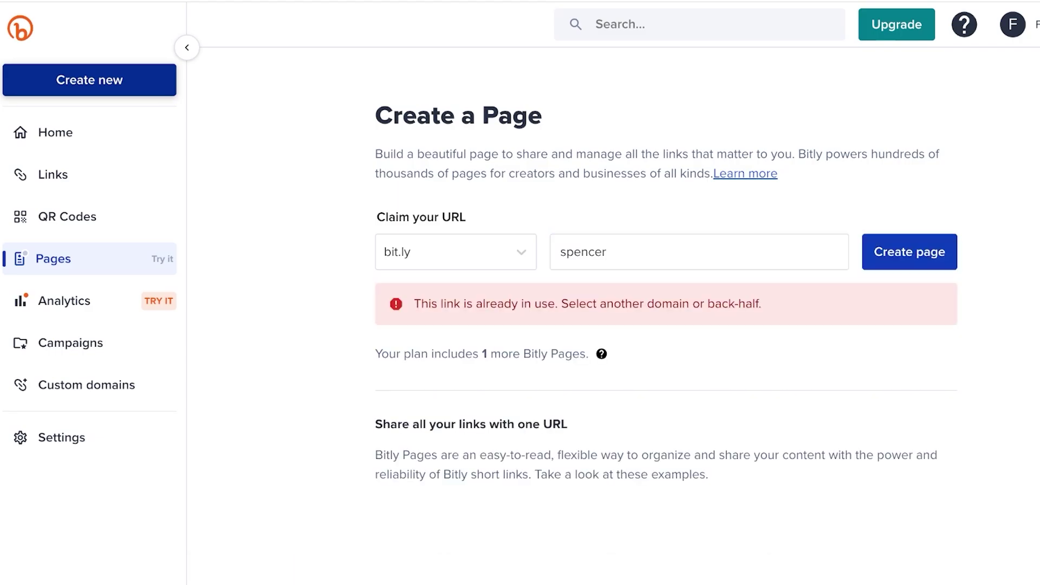
# Edit the taken back-half to an unused name and create the page
pyautogui.click(607, 252)
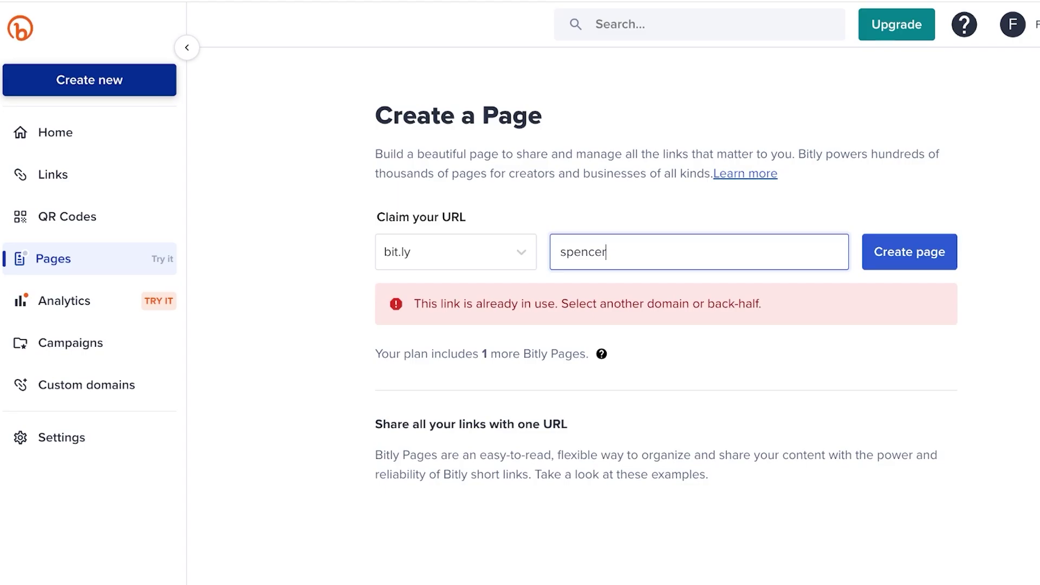
pyautogui.click(385, 251)
pyautogui.click(606, 251)
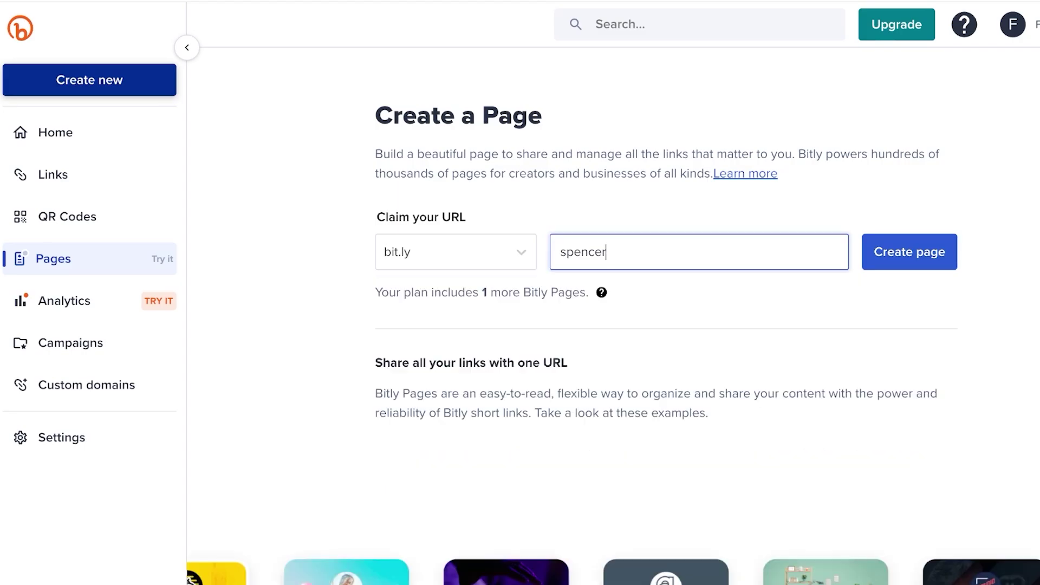
pyautogui.press('BackSpace')
pyautogui.press('BackSpace')
pyautogui.press('BackSpace')
pyautogui.press('BackSpace')
pyautogui.press('BackSpace')
pyautogui.press('BackSpace')
pyautogui.press('BackSpace')
pyautogui.write('thisisapage')
pyautogui.press('Return')
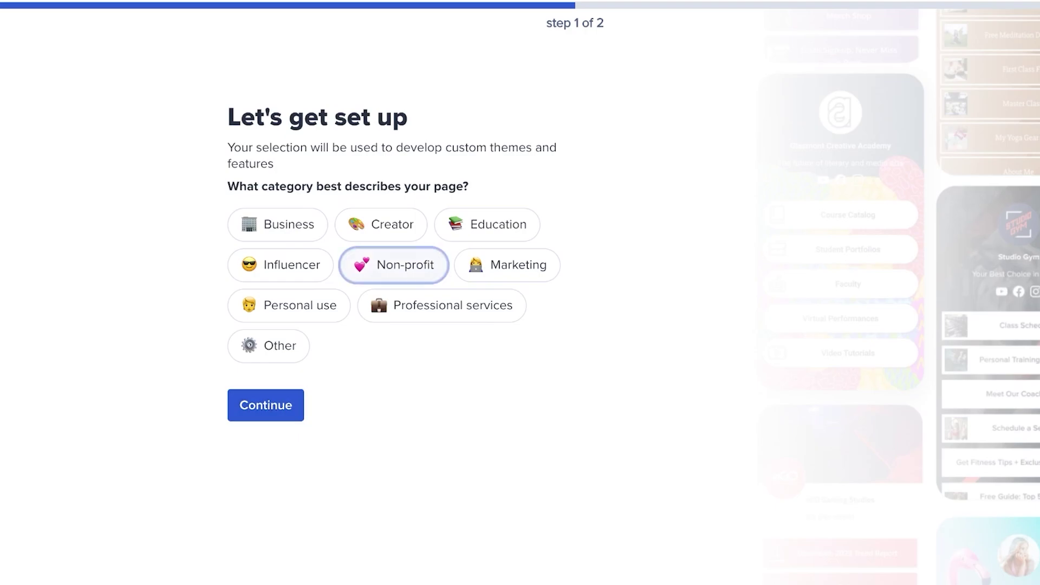
# Choose Business as the page category, filter Link-in-bio templates, and start from a blank slate
pyautogui.click(282, 265)
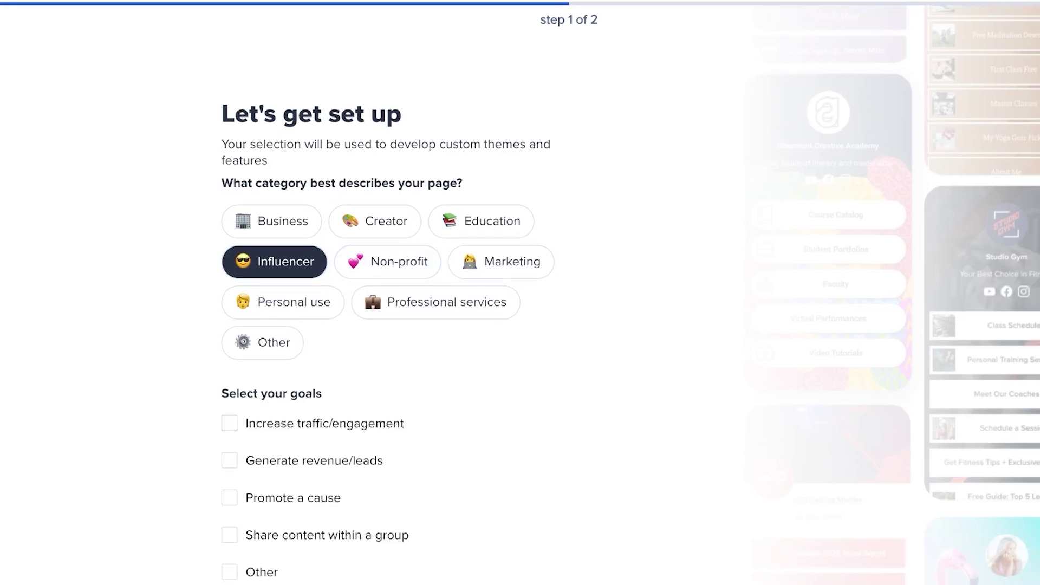
pyautogui.click(436, 305)
pyautogui.click(272, 221)
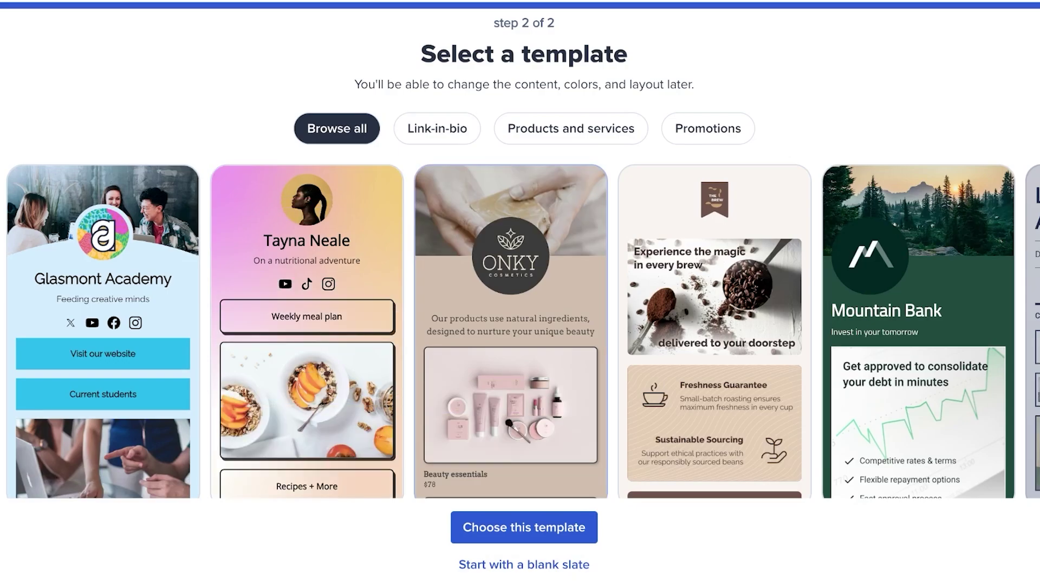
pyautogui.click(437, 128)
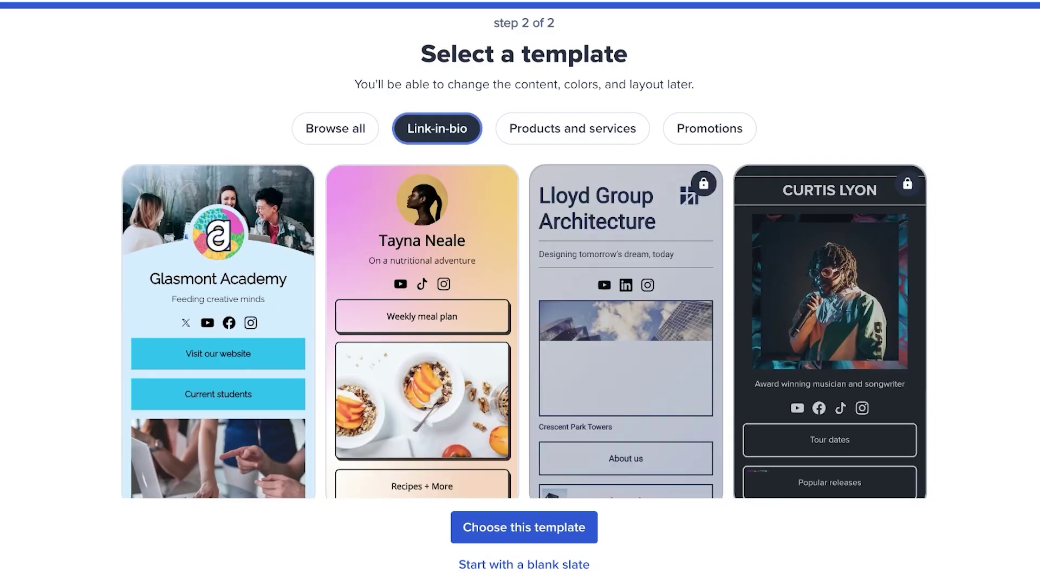
pyautogui.click(524, 564)
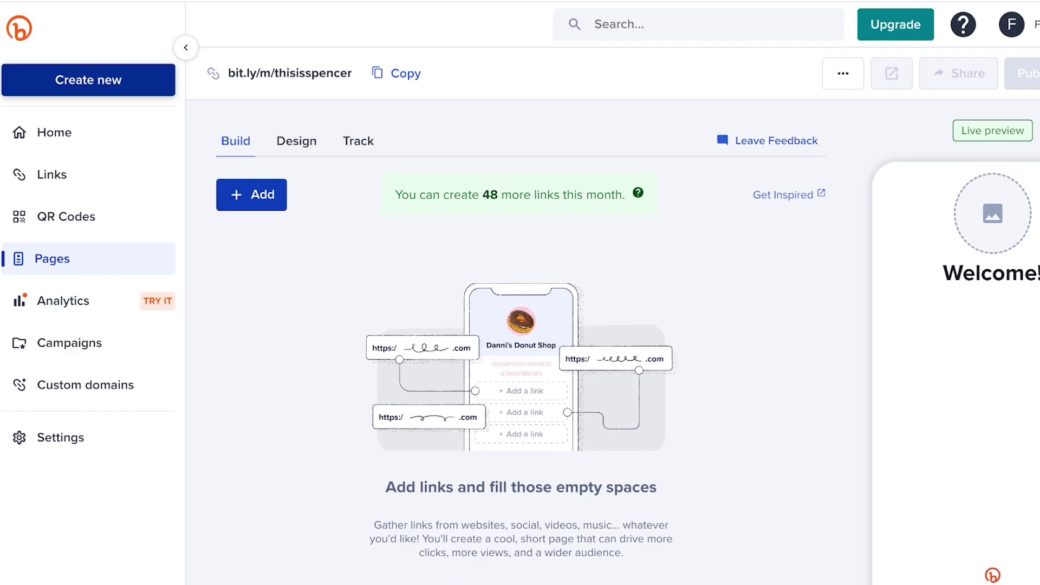
# Switch to the page's Design settings and start adding a Profile image
pyautogui.click(251, 194)
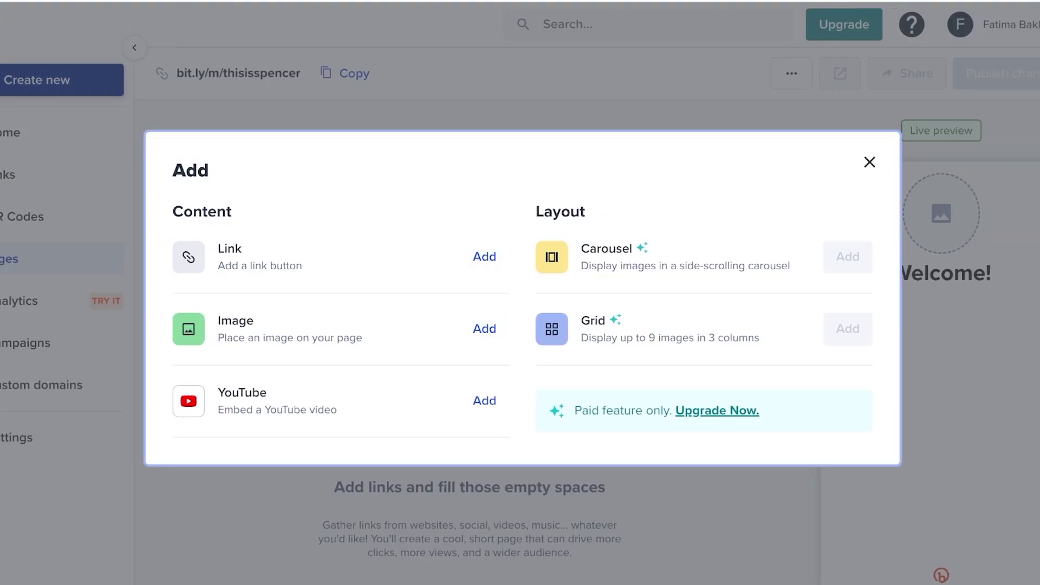
pyautogui.press('Escape')
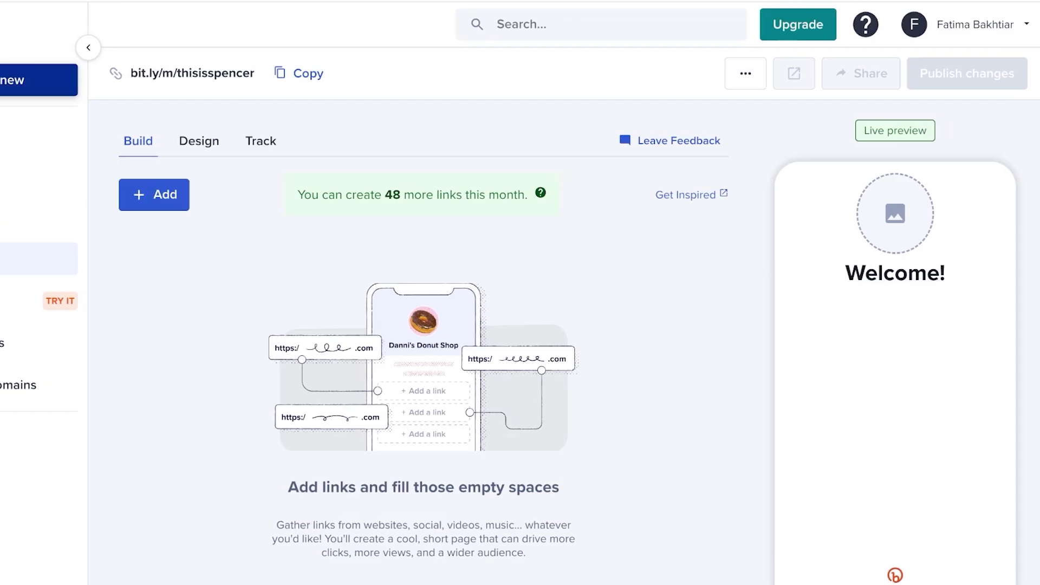
pyautogui.click(199, 141)
pyautogui.click(277, 301)
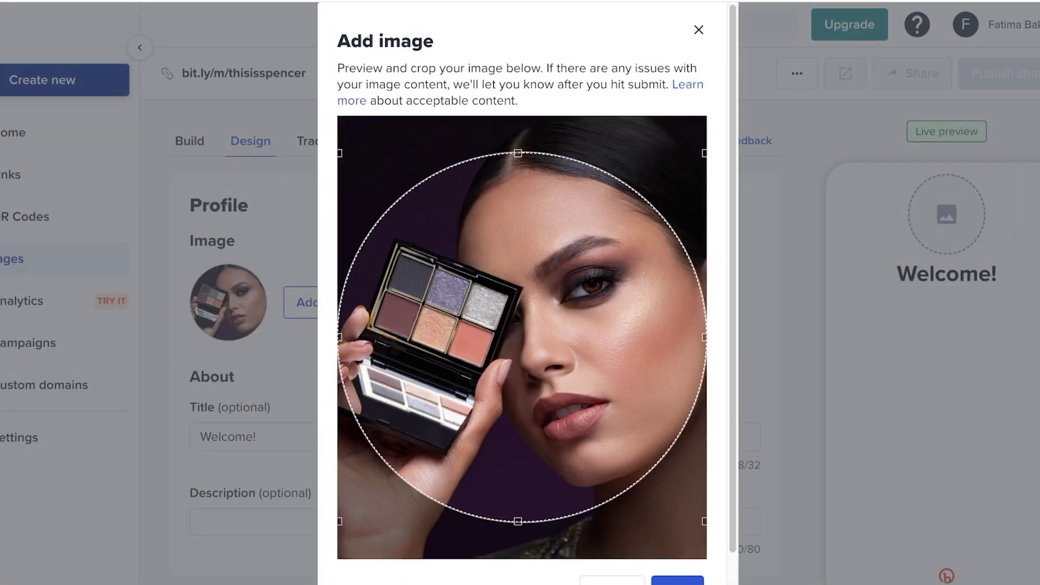
# Replace the 'Welcome!' page title with 'Spencer'
pyautogui.scroll(-1, 528, 292)
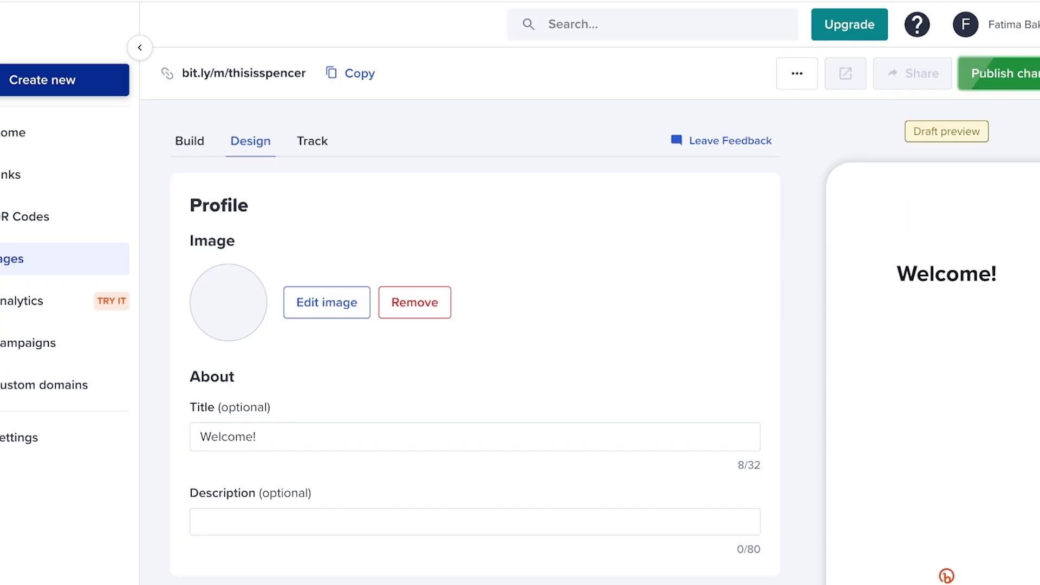
pyautogui.click(257, 437)
pyautogui.hotkey('ctrl', 'a')
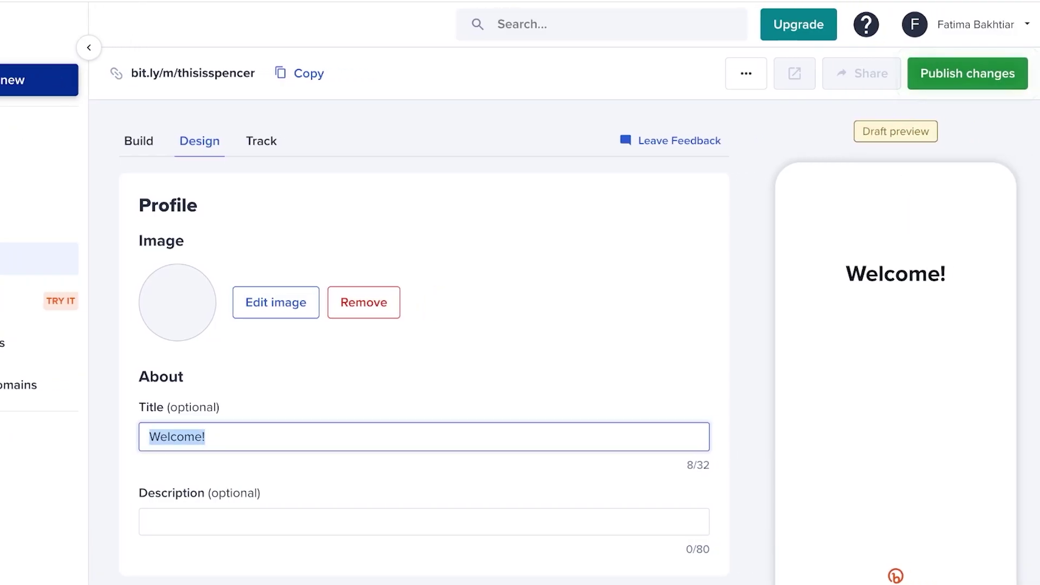
pyautogui.write('A')
pyautogui.press('BackSpace')
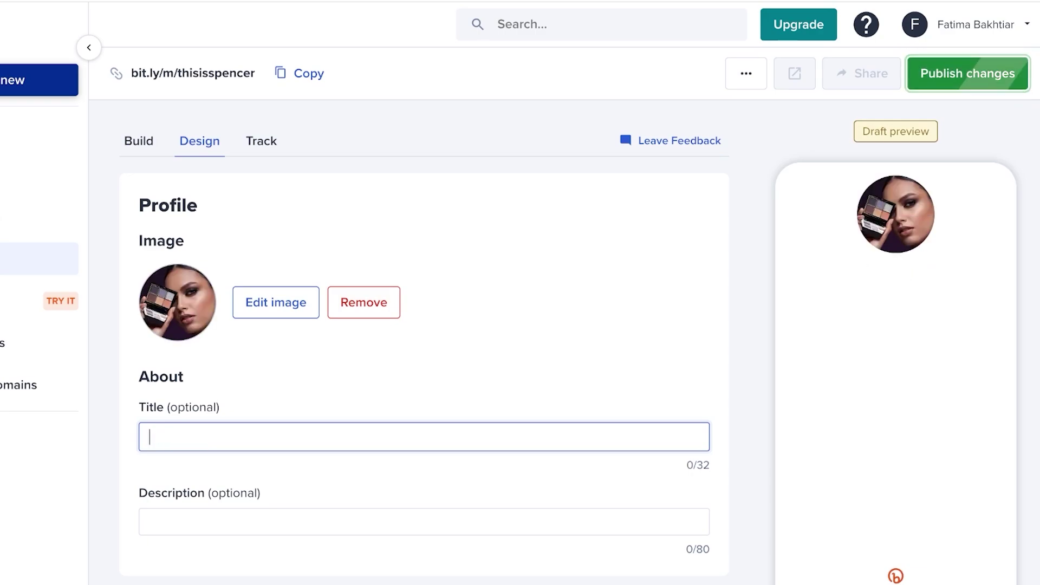
pyautogui.write('Spencer')
# Set the page description to 'premium clothing brand.' and return to Build to add content
pyautogui.click(424, 522)
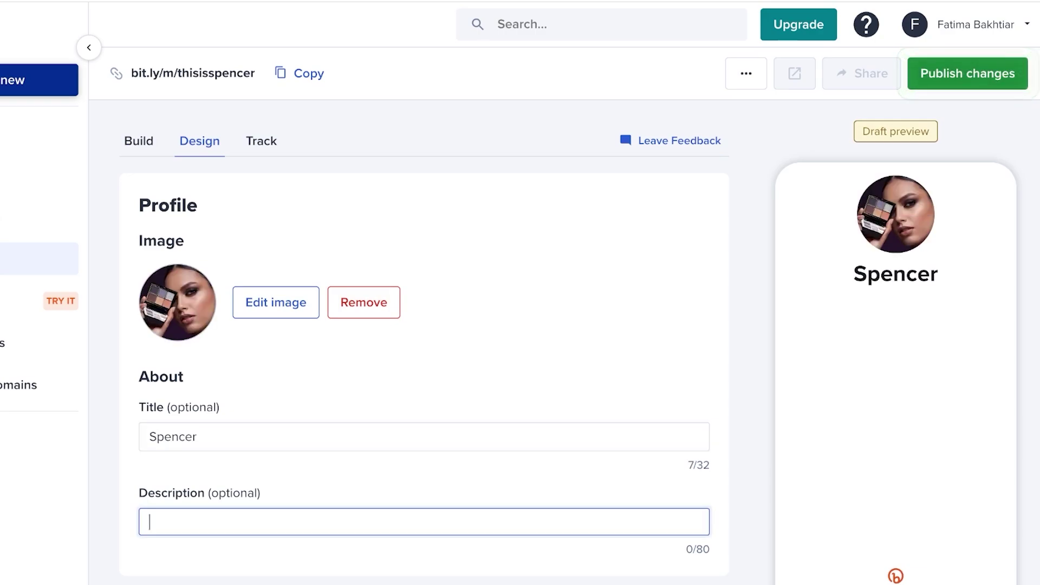
pyautogui.write('T')
pyautogui.press('BackSpace')
pyautogui.write('the')
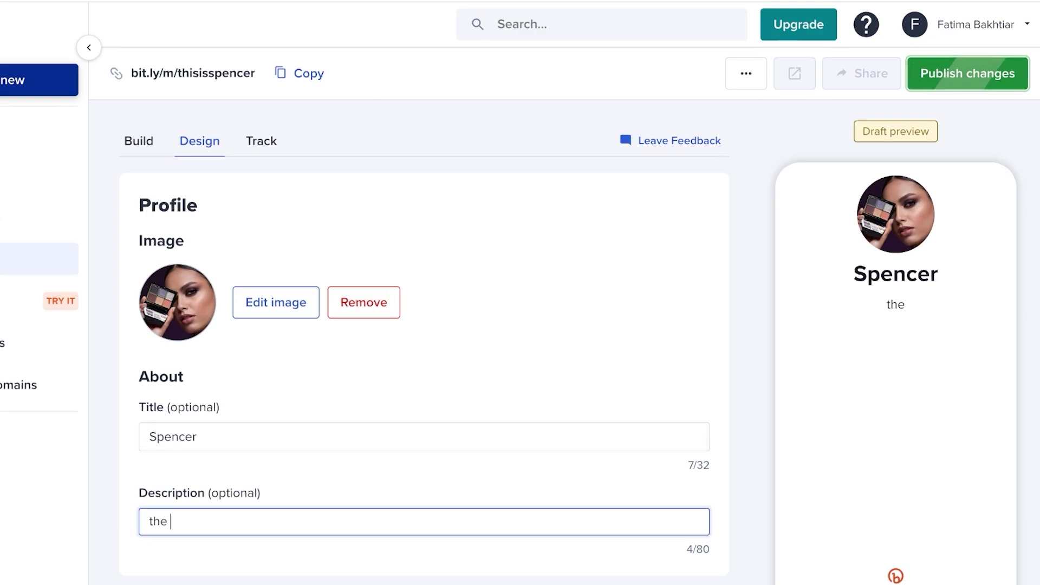
pyautogui.press('BackSpace')
pyautogui.press('BackSpace')
pyautogui.press('BackSpace')
pyautogui.press('BackSpace')
pyautogui.write('premium ')
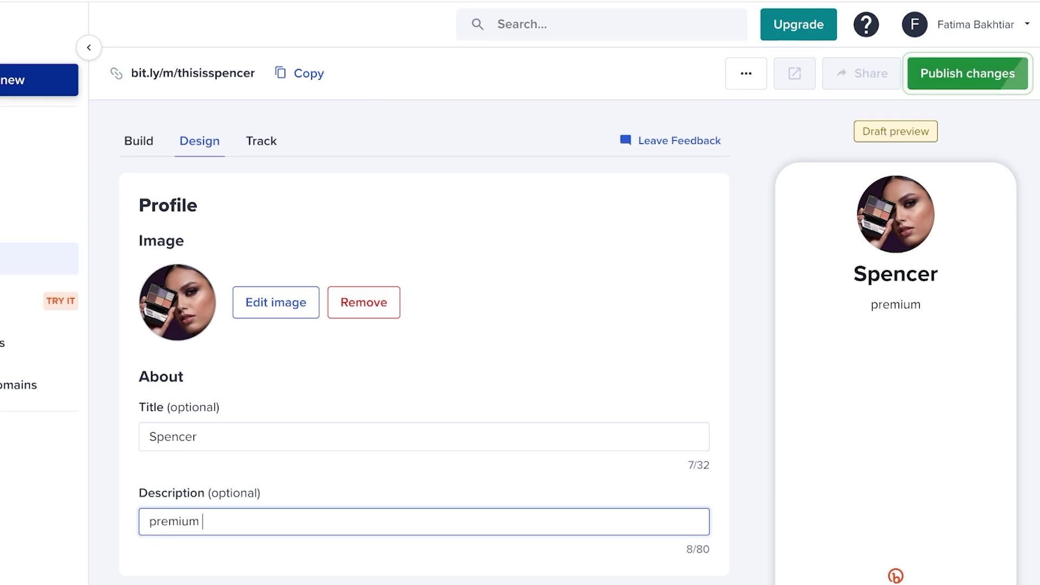
pyautogui.write('clothing brand.')
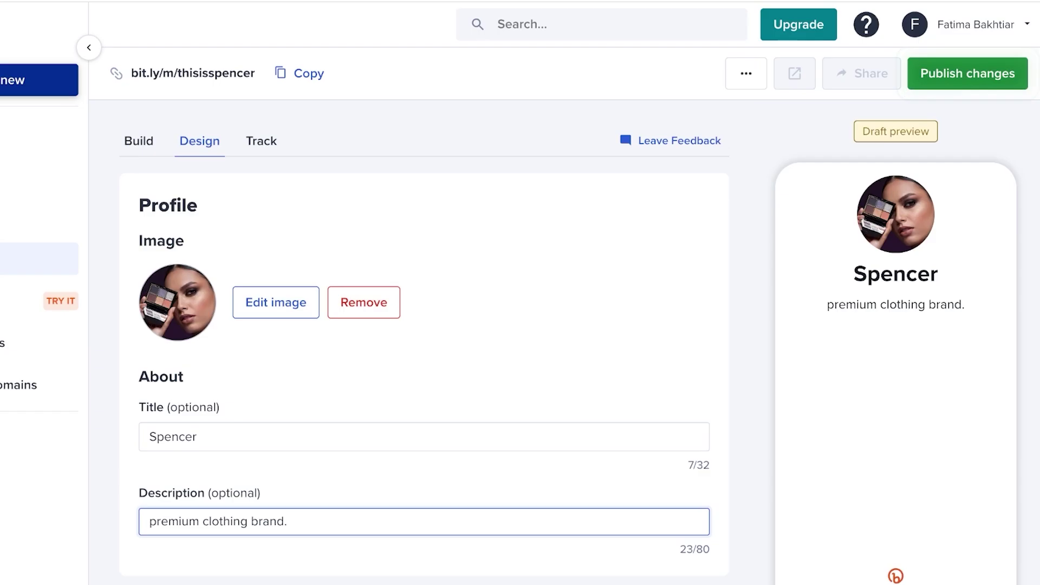
pyautogui.click(139, 141)
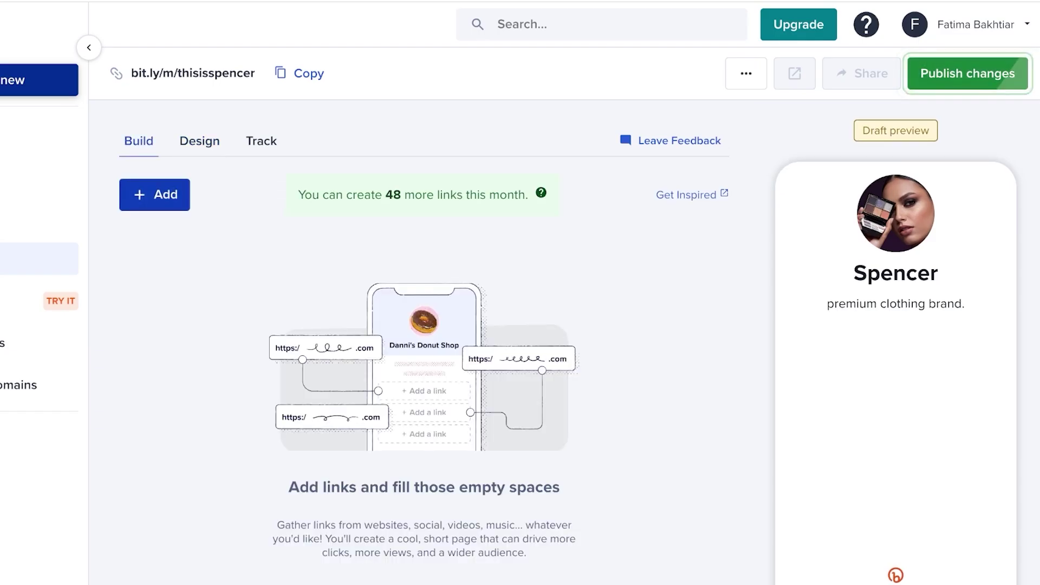
pyautogui.click(155, 194)
# Create an 'Our Website' link button with destination khaadi.com
pyautogui.click(439, 256)
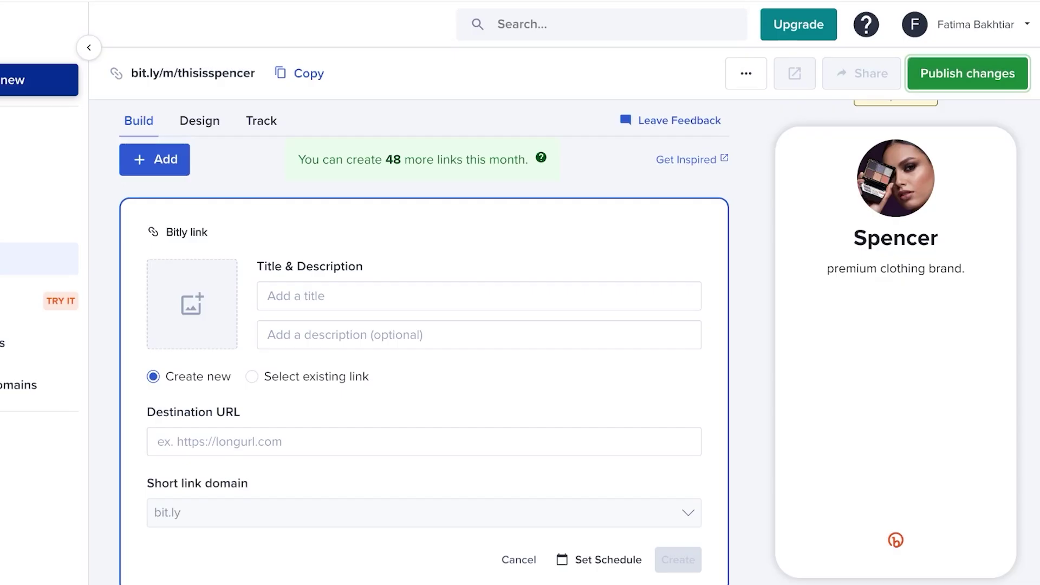
pyautogui.click(424, 441)
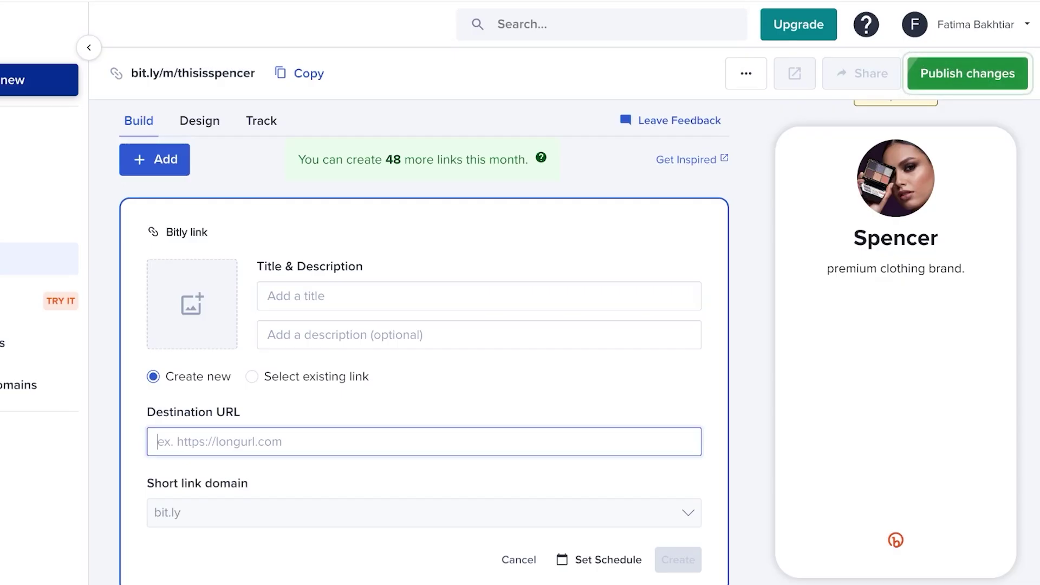
pyautogui.write('khaadi.com')
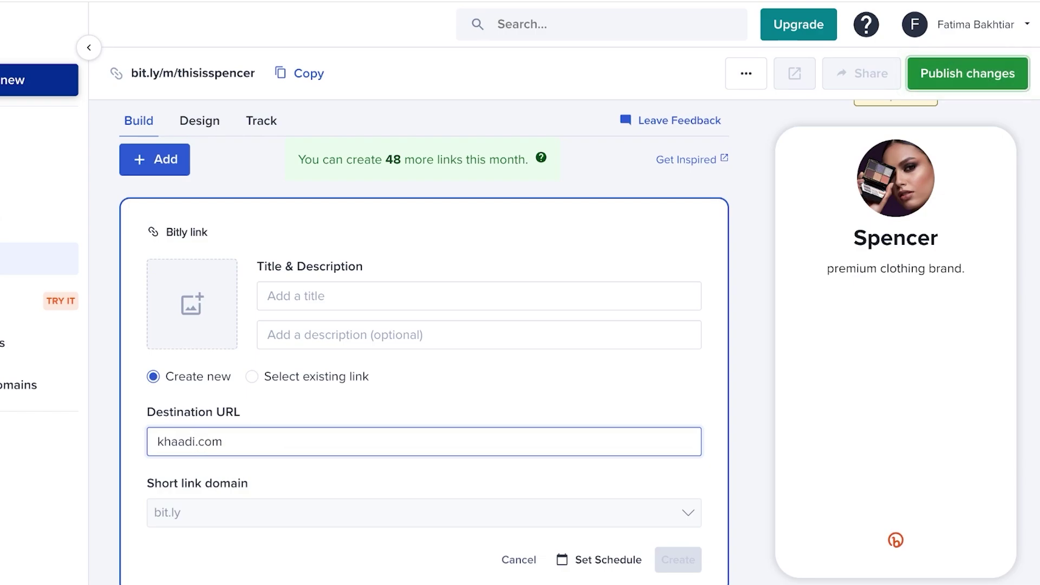
pyautogui.press('Tab')
pyautogui.click(479, 296)
pyautogui.write('Our ')
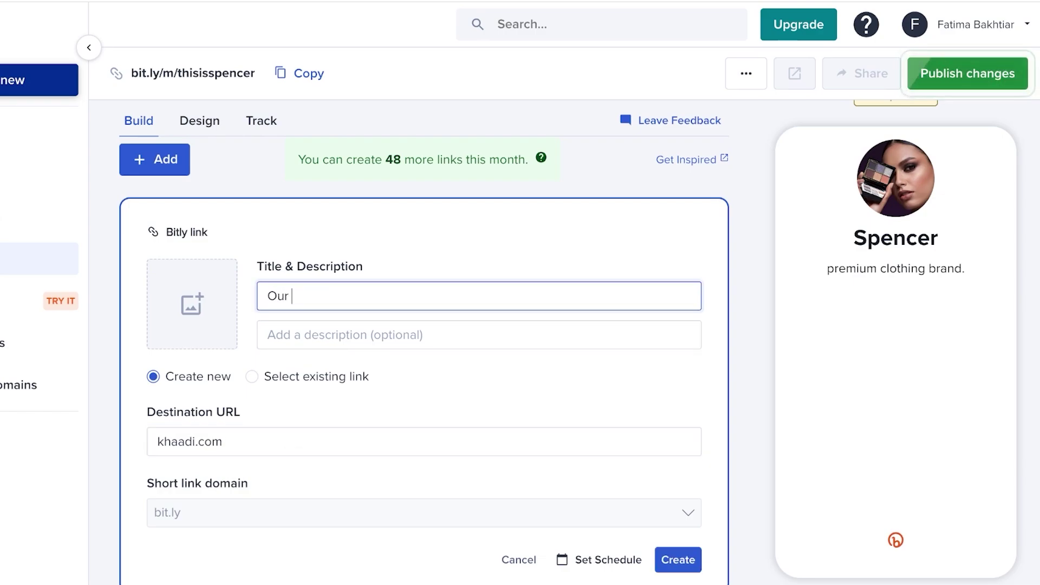
pyautogui.write('Website')
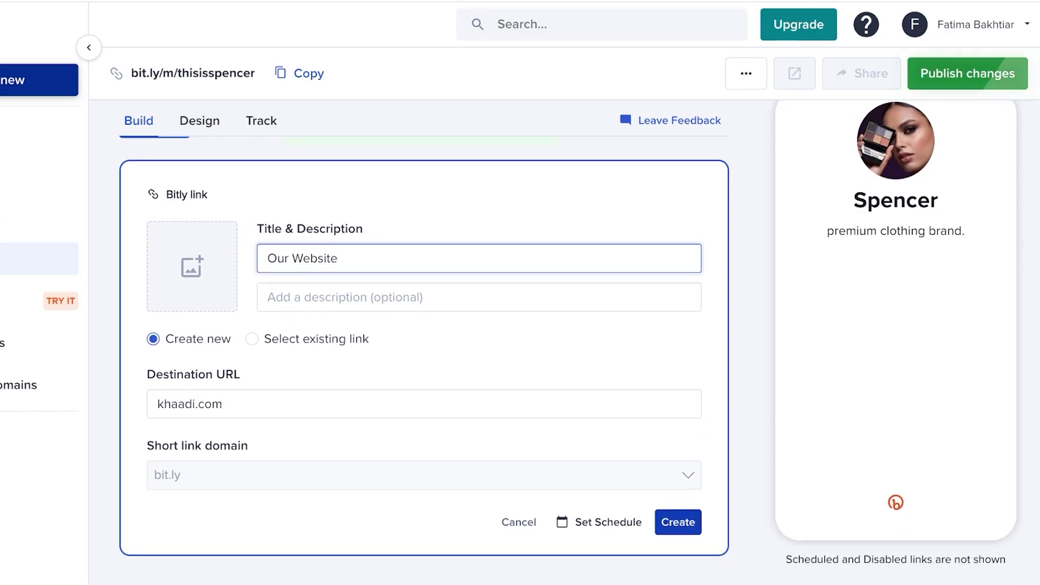
pyautogui.press('Return')
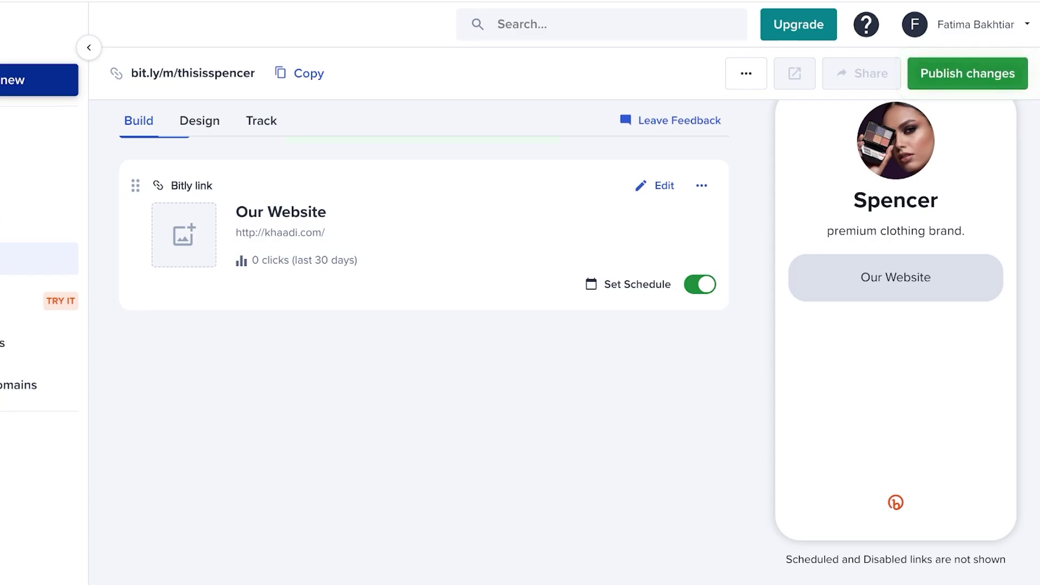
# Create an 'Instagram' link button pointing to the brand's Instagram profile URL
pyautogui.click(153, 193)
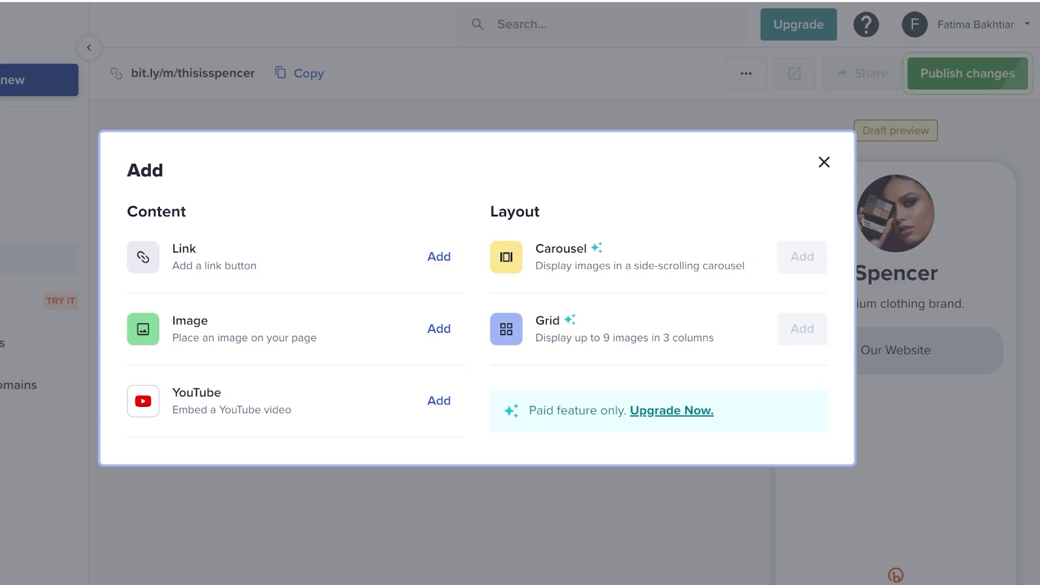
pyautogui.click(439, 256)
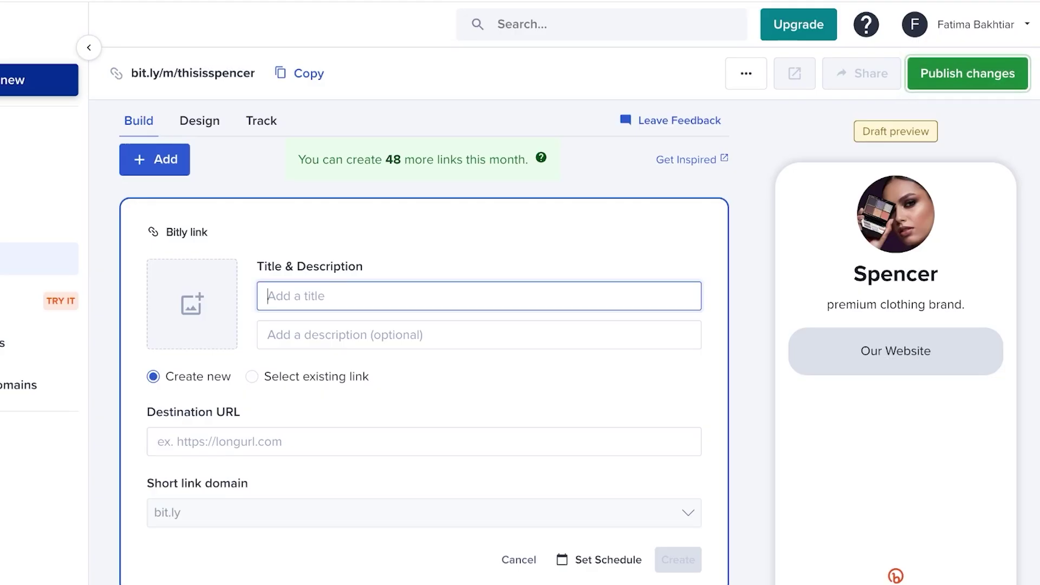
pyautogui.write('Ins')
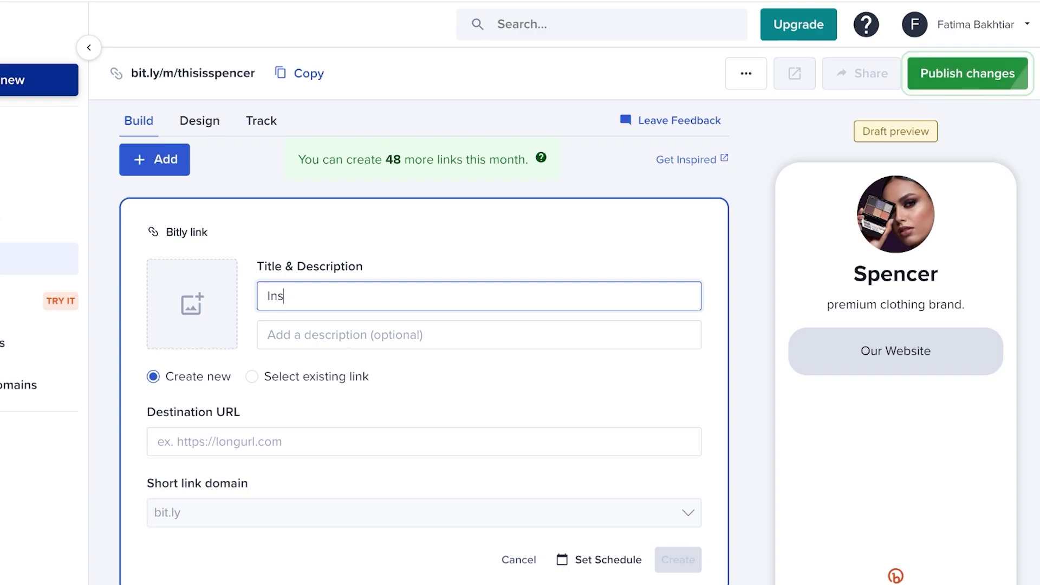
pyautogui.write('tagram')
pyautogui.click(217, 441)
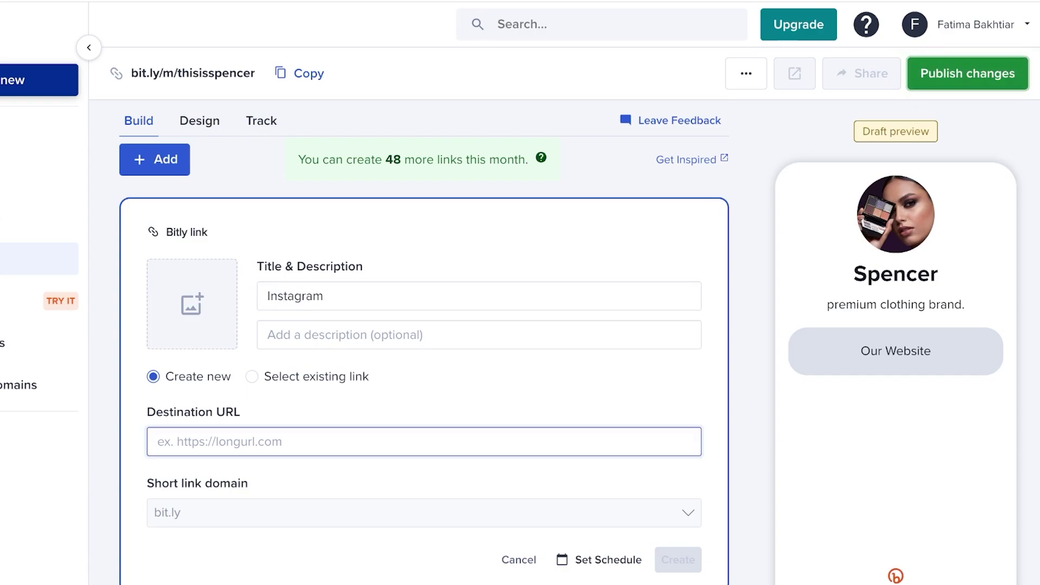
pyautogui.write('in')
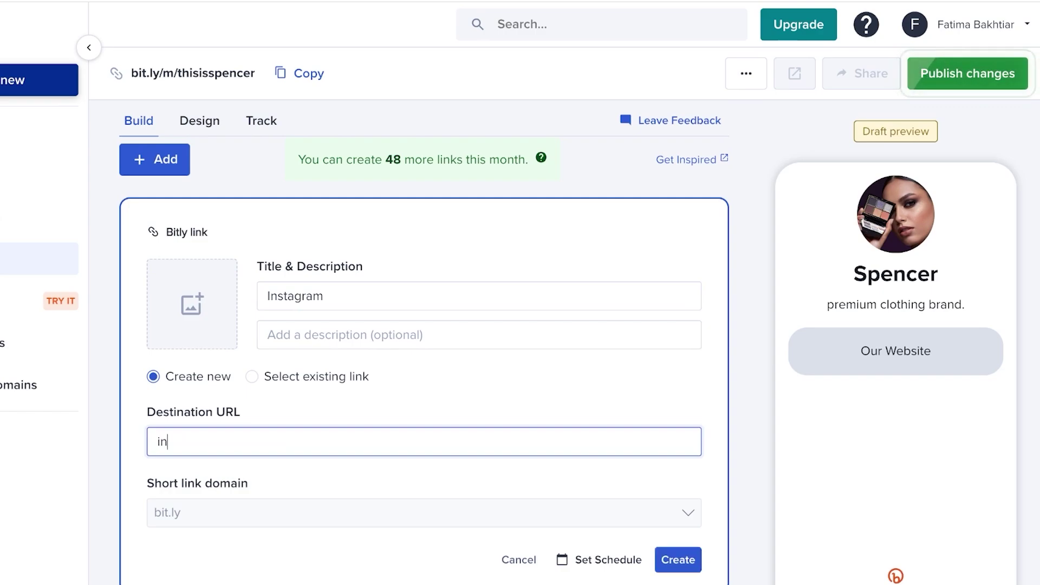
pyautogui.write('stagram.com')
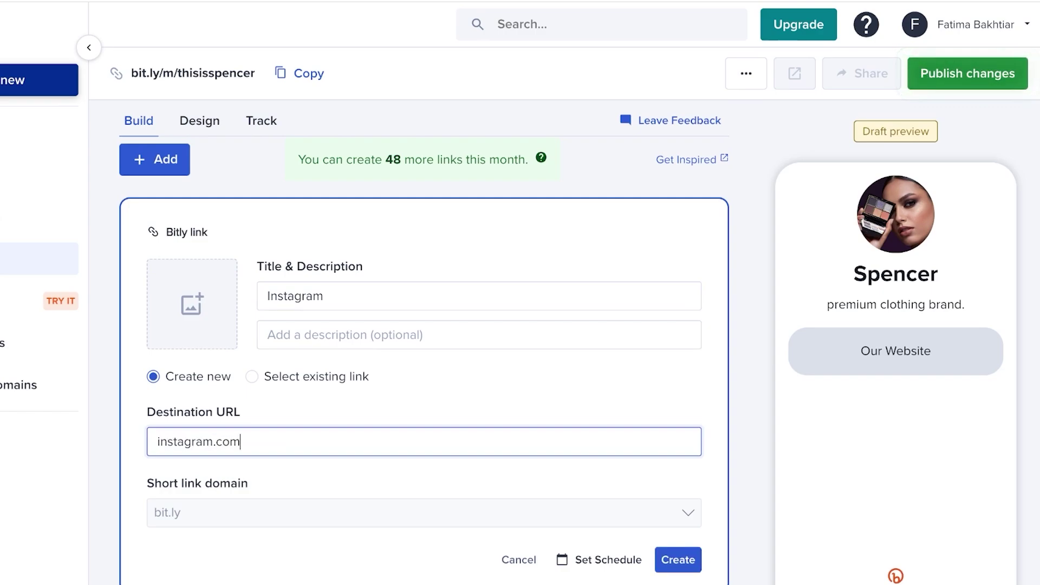
pyautogui.write('/@')
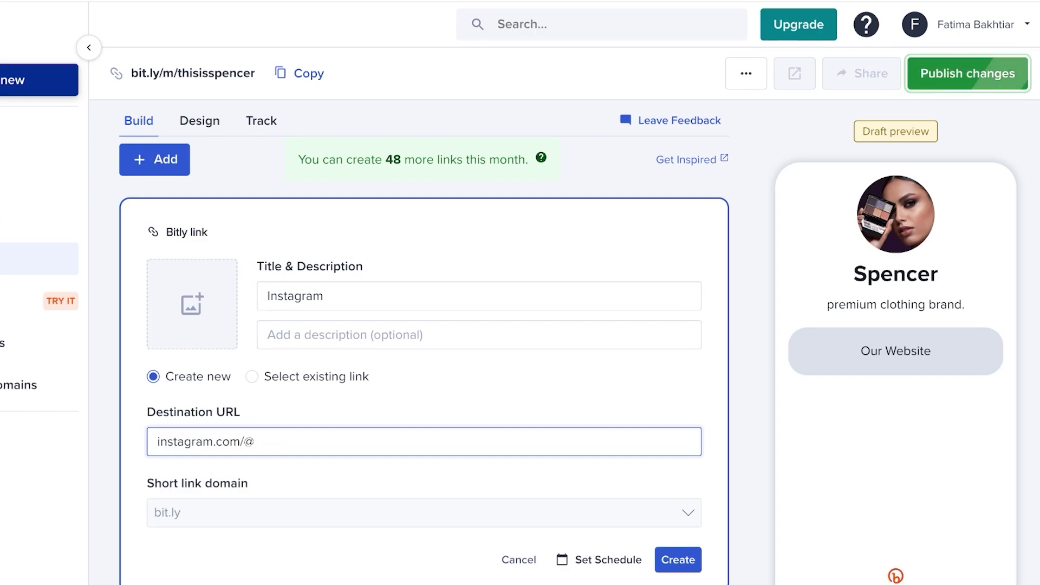
pyautogui.write('gleamg')
pyautogui.press('BackSpace')
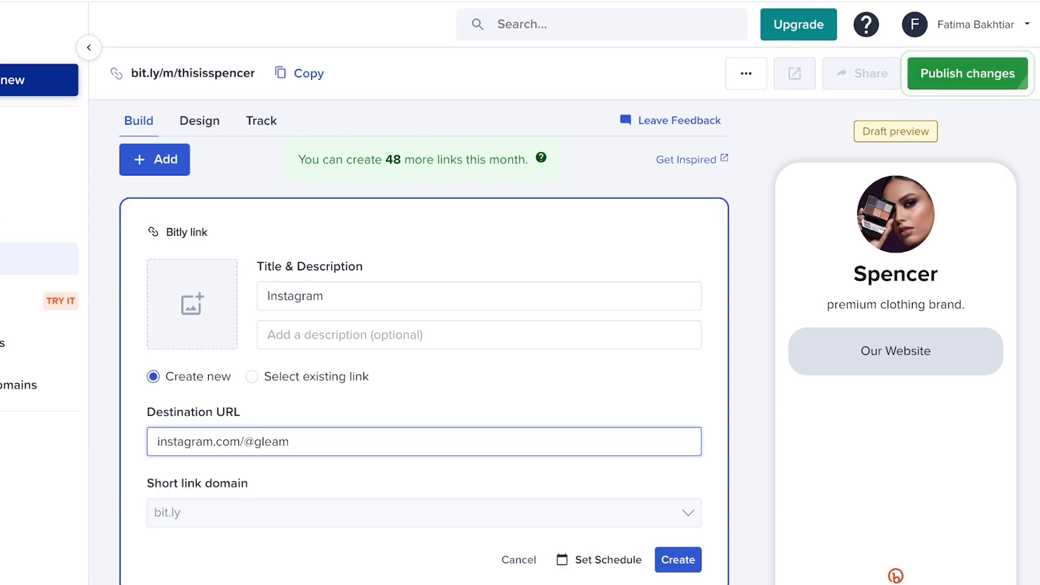
pyautogui.write('inggirlyy')
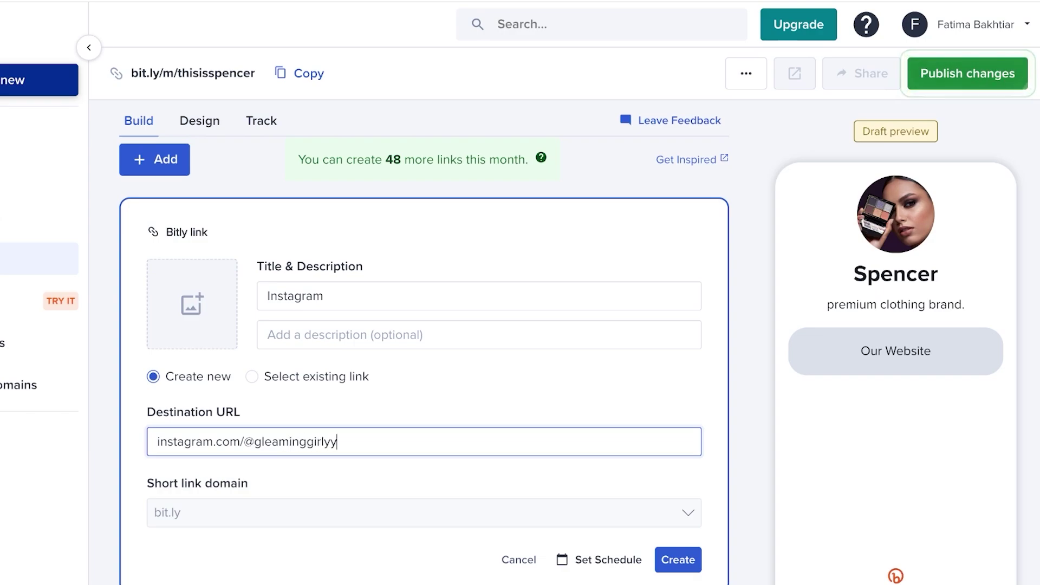
pyautogui.press('BackSpace')
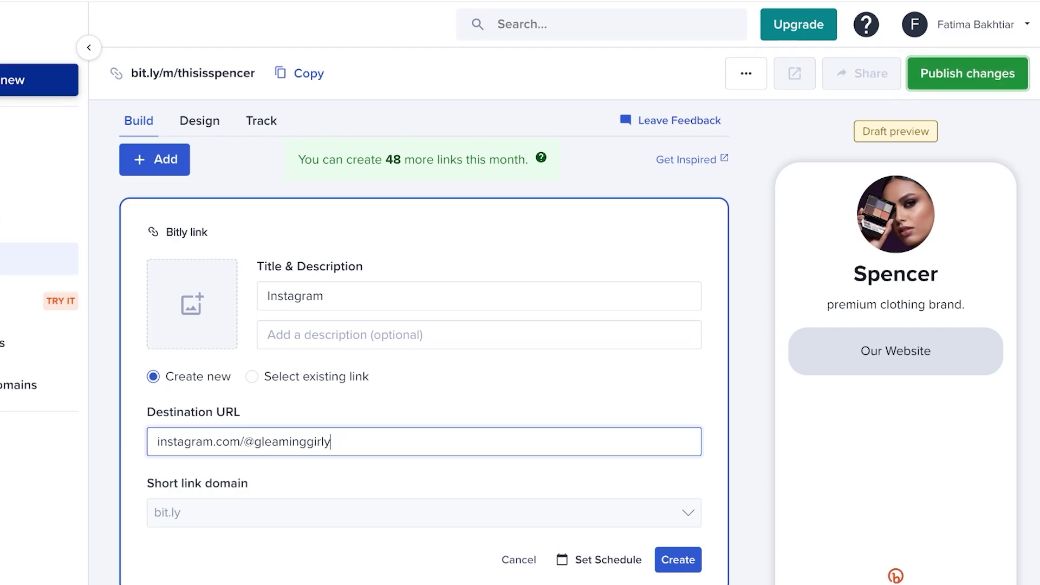
pyautogui.scroll(-3, 424, 347)
pyautogui.press('Return')
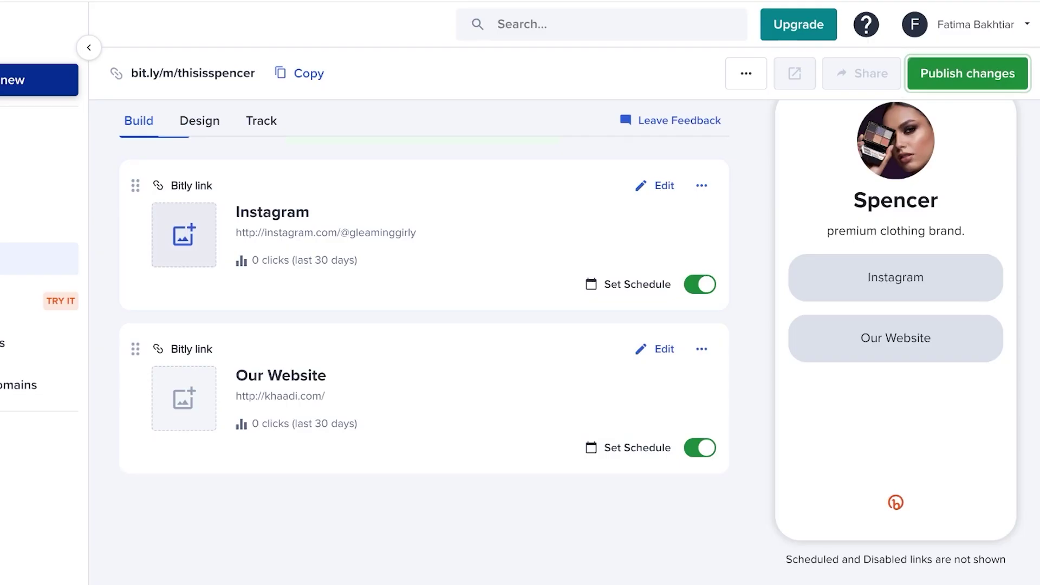
# Upload, crop and save a portrait thumbnail image for the Instagram link
pyautogui.click(183, 235)
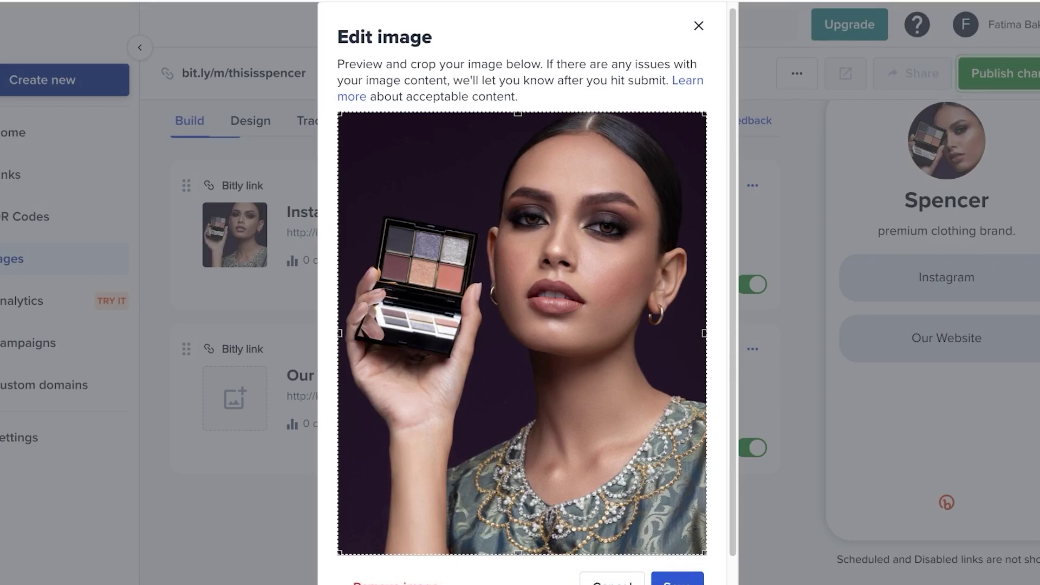
pyautogui.scroll(-1, 536, 293)
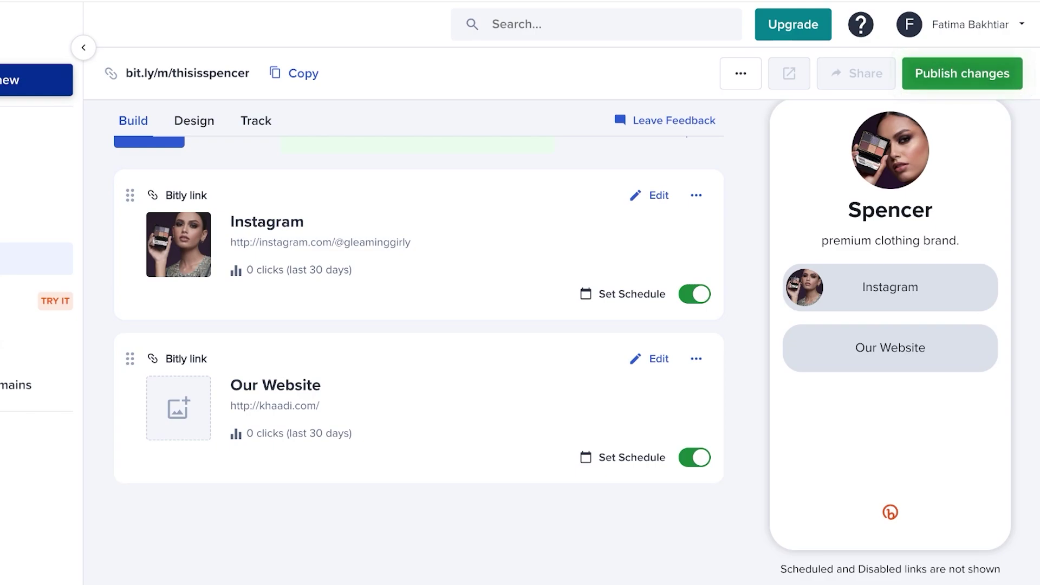
pyautogui.scroll(-1, 563, 336)
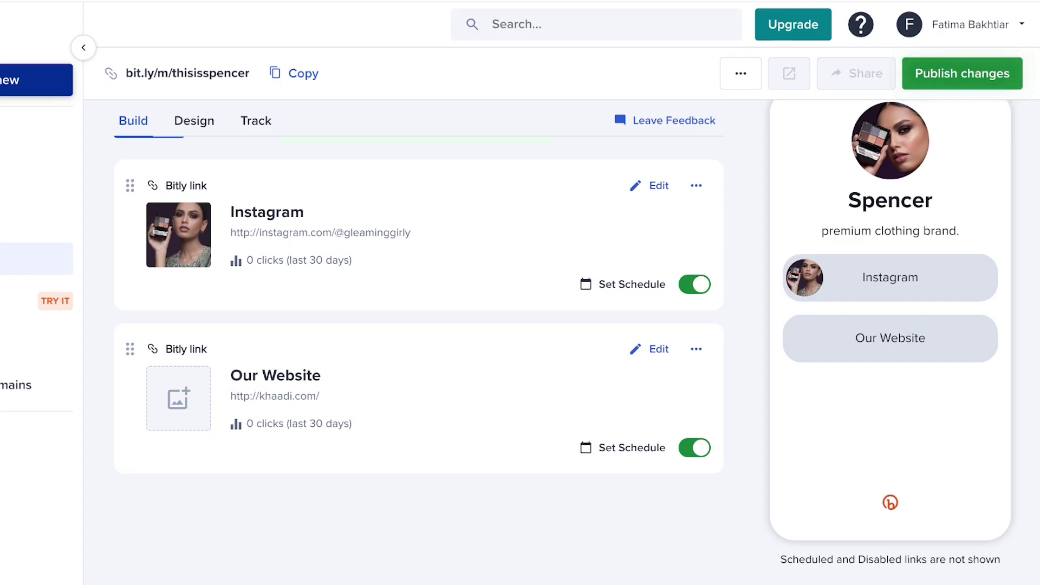
# Publish the page changes and copy the bit.ly/m/thisisspencer share link
pyautogui.press('Return')
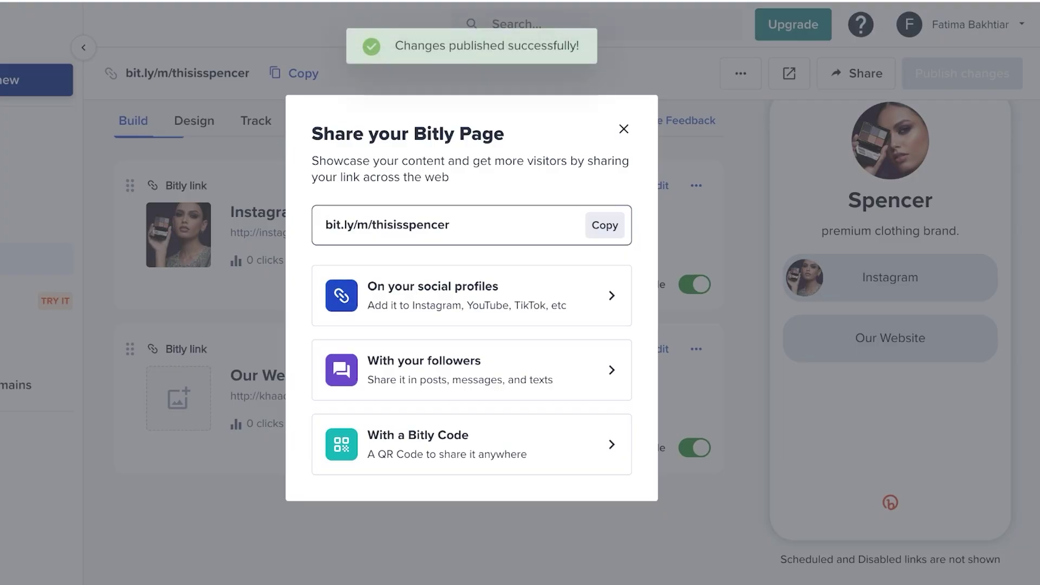
pyautogui.press('Return')
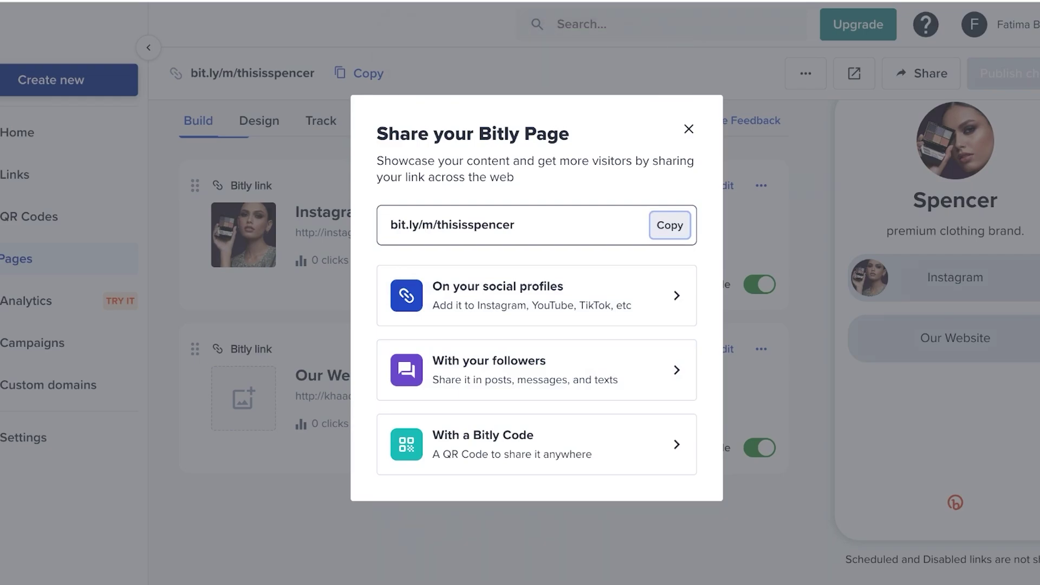
pyautogui.press('Escape')
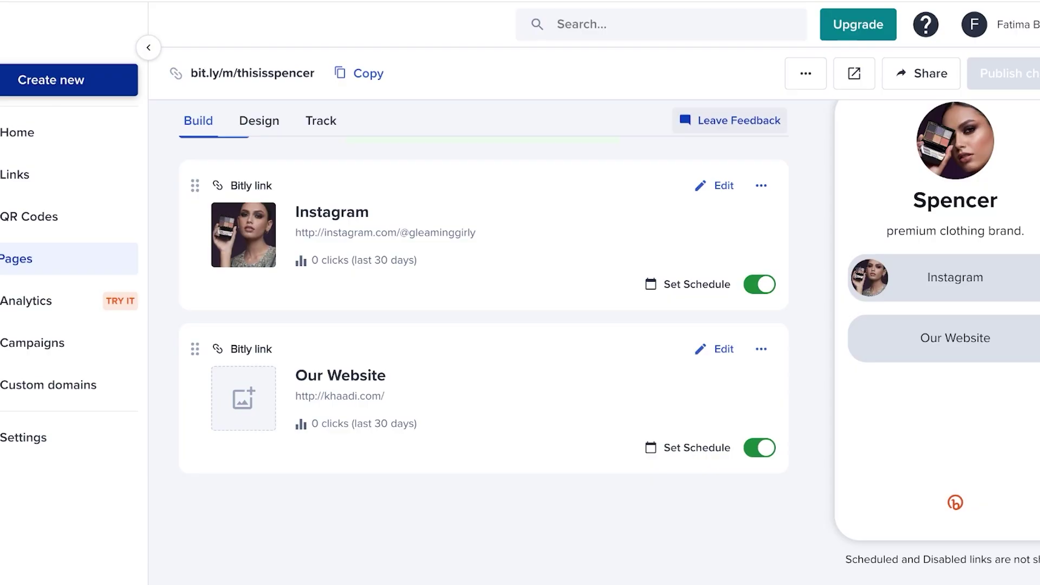
# Browse the sample Analytics dashboard, then go to the premium-only Campaigns section
pyautogui.click(26, 301)
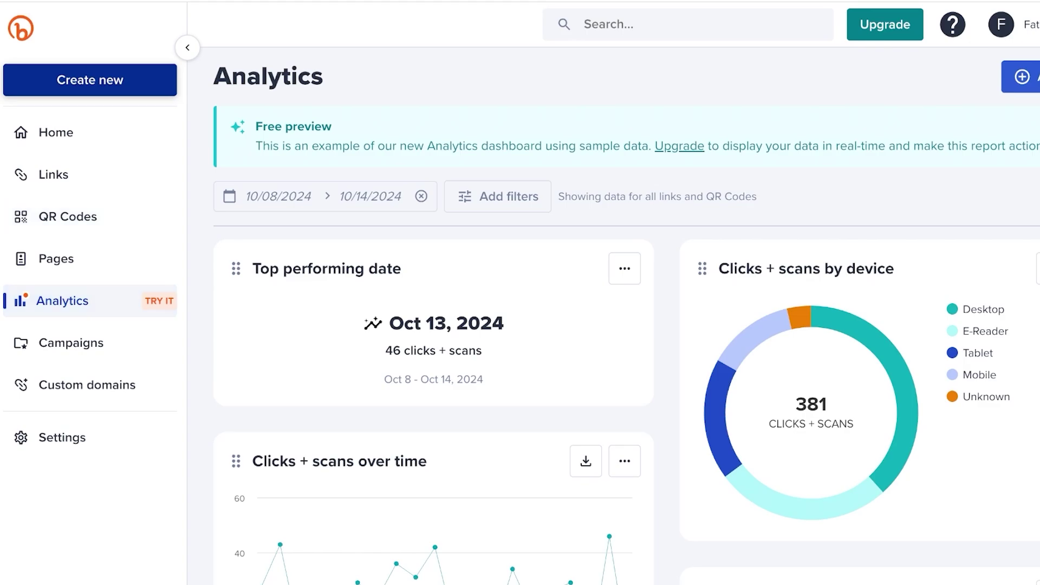
pyautogui.scroll(-3, 811, 403)
pyautogui.scroll(3, 811, 404)
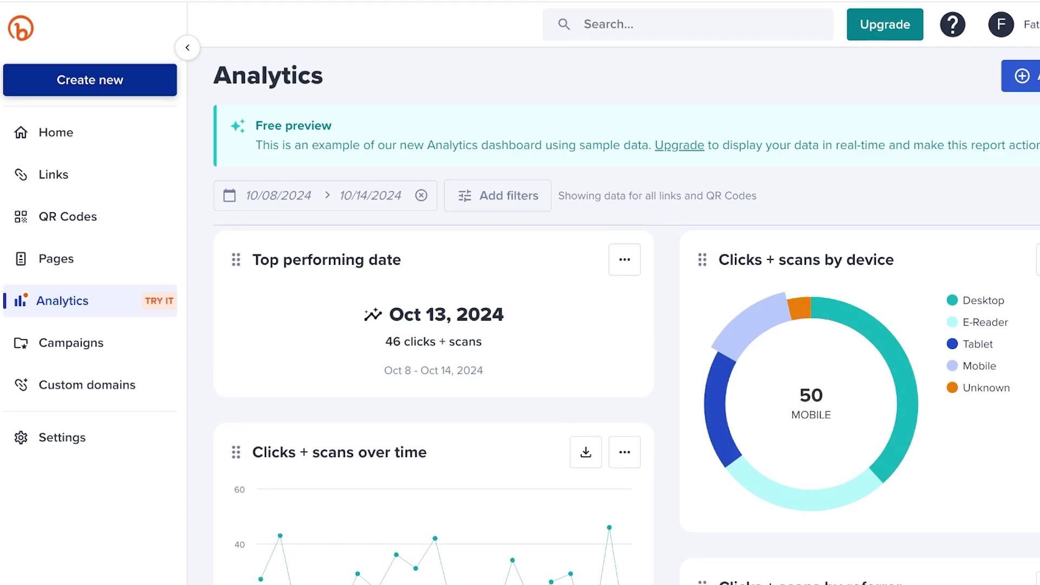
pyautogui.scroll(-1, 811, 403)
pyautogui.scroll(2, 811, 404)
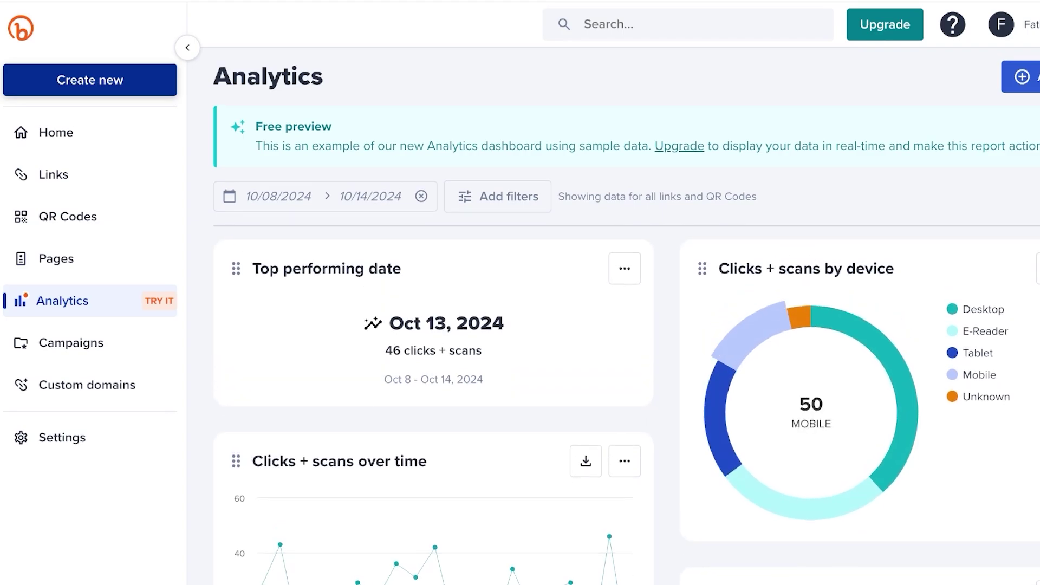
pyautogui.scroll(-6, 811, 404)
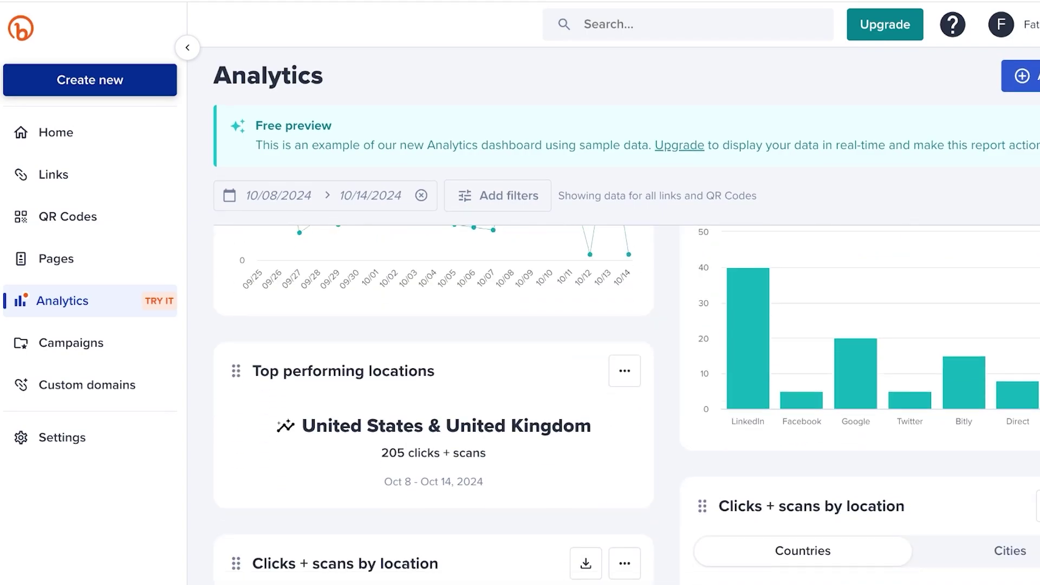
pyautogui.scroll(-10, 811, 403)
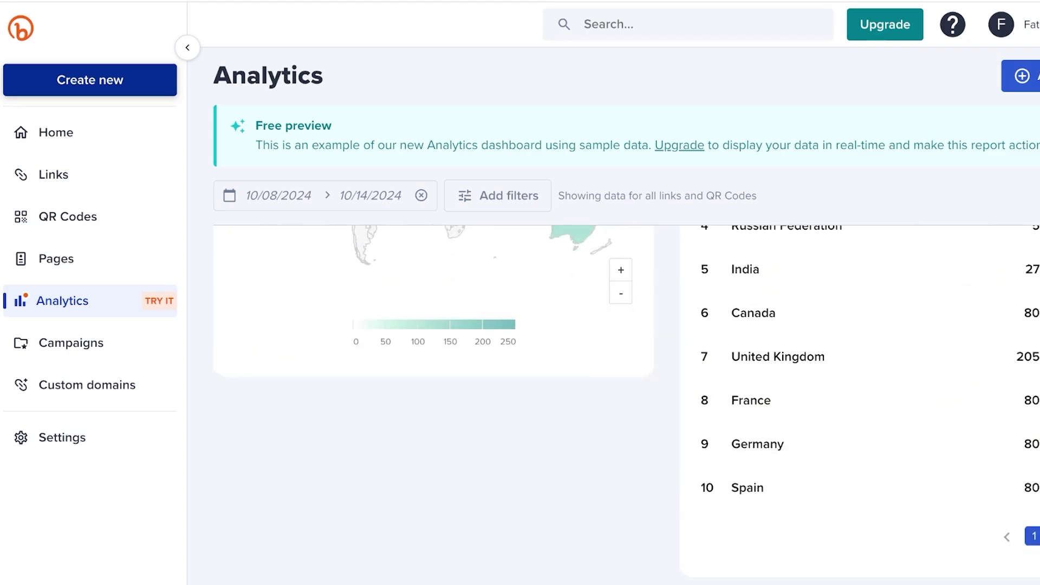
pyautogui.scroll(8, 627, 404)
pyautogui.scroll(-4, 627, 404)
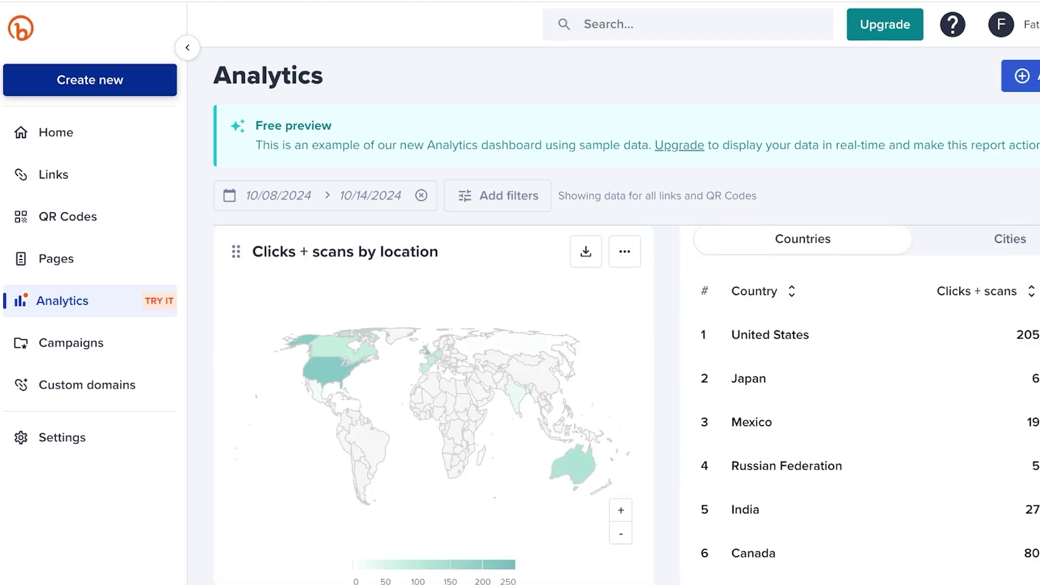
pyautogui.click(71, 343)
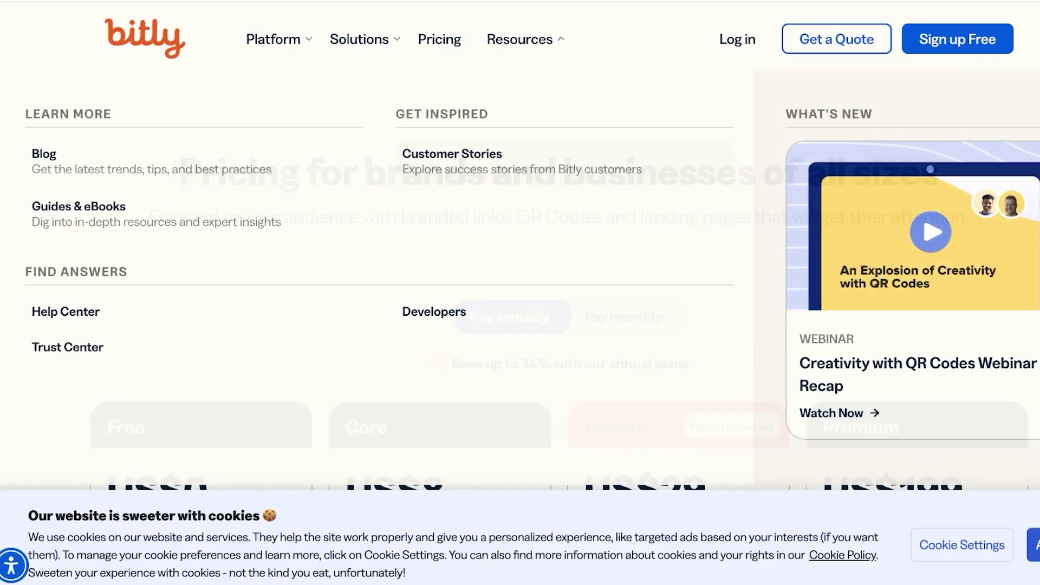
# Scroll through the Free, Core, Growth and Premium plan cards with their monthly prices
pyautogui.scroll(-5, 520, 292)
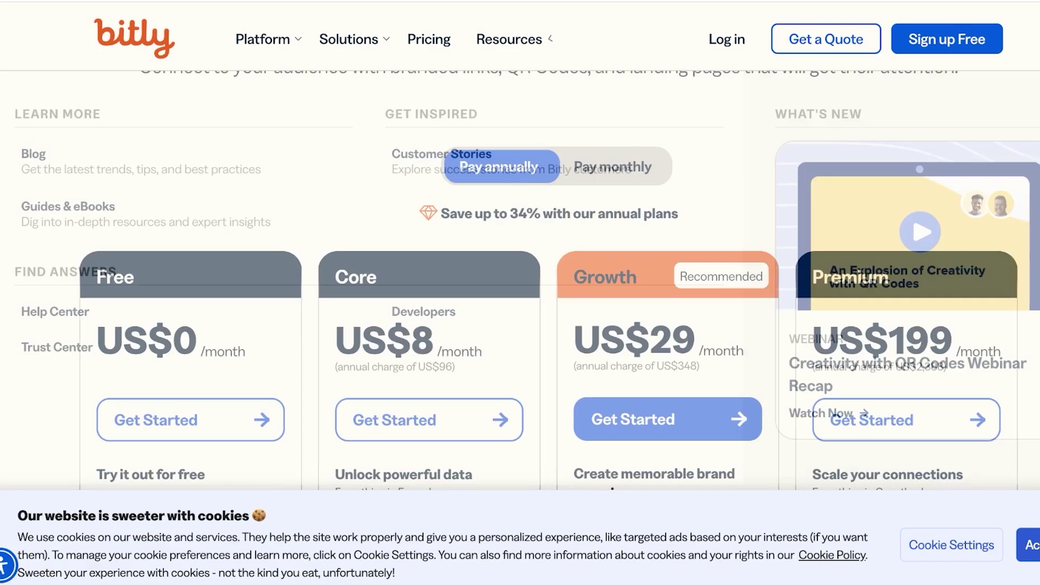
pyautogui.scroll(1, 520, 292)
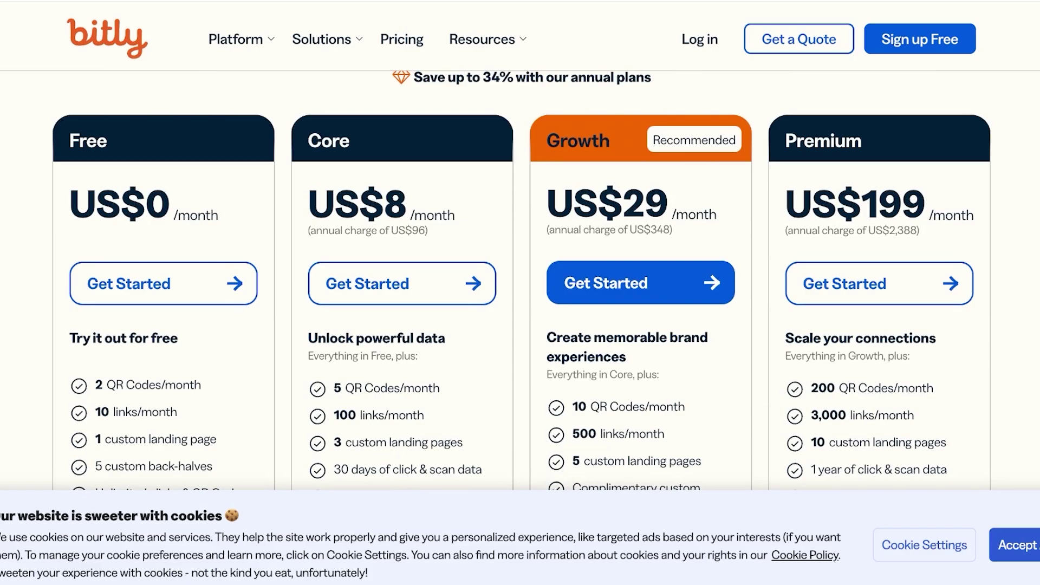
pyautogui.scroll(-1, 521, 280)
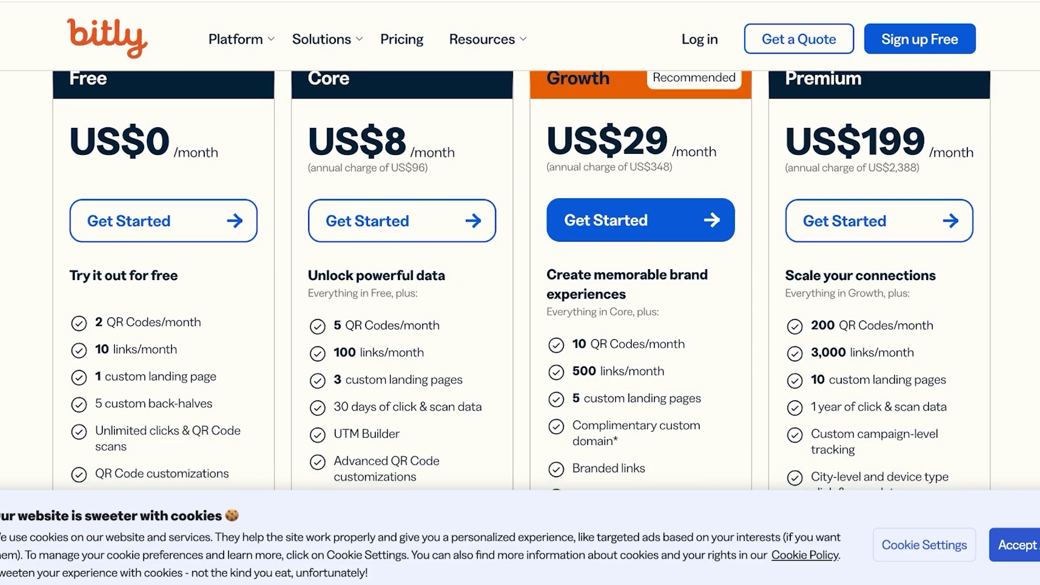
pyautogui.scroll(-1, 520, 271)
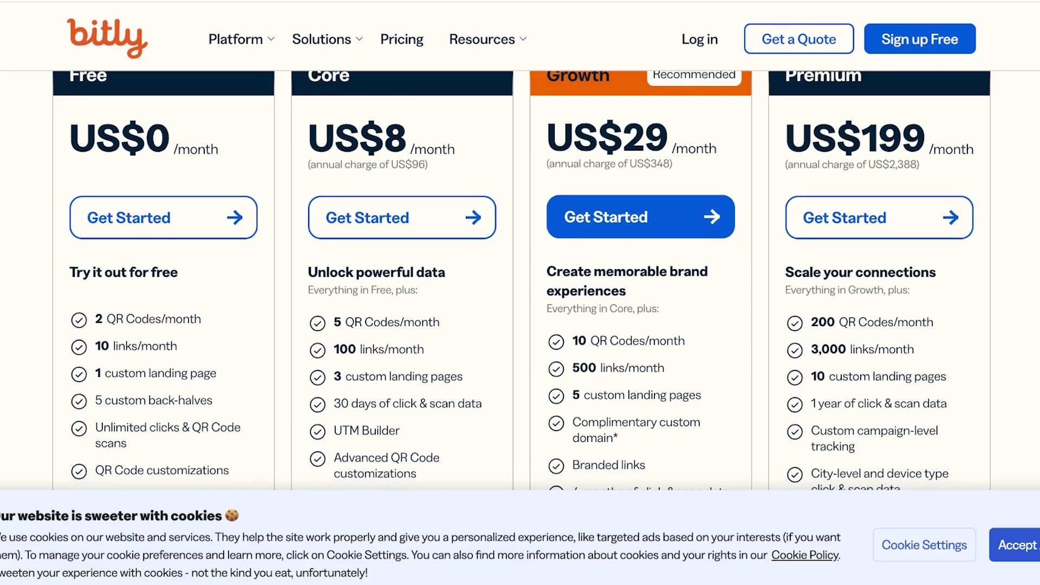